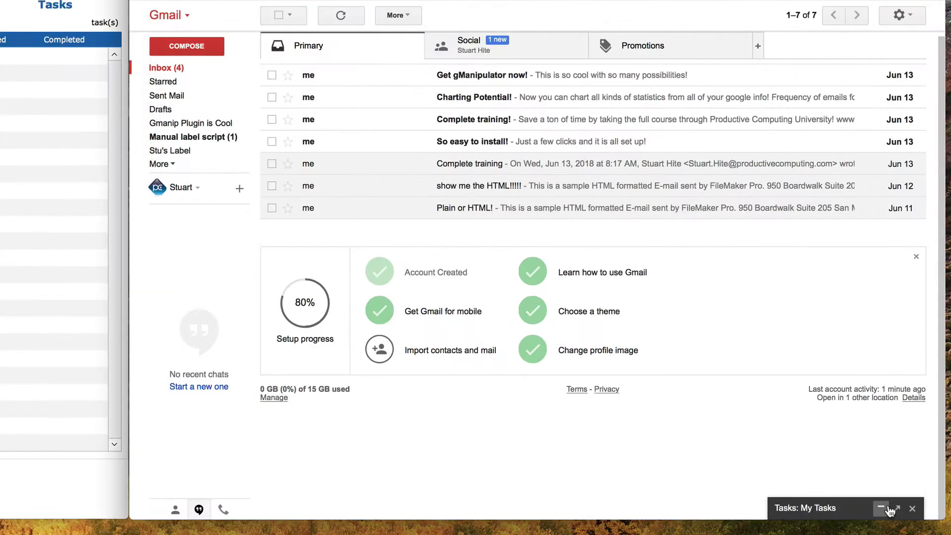
Expand Gmail's Tasks panel to reveal the three tasks in My Tasks
{"action": "left_click", "coordinate": [906, 420]}
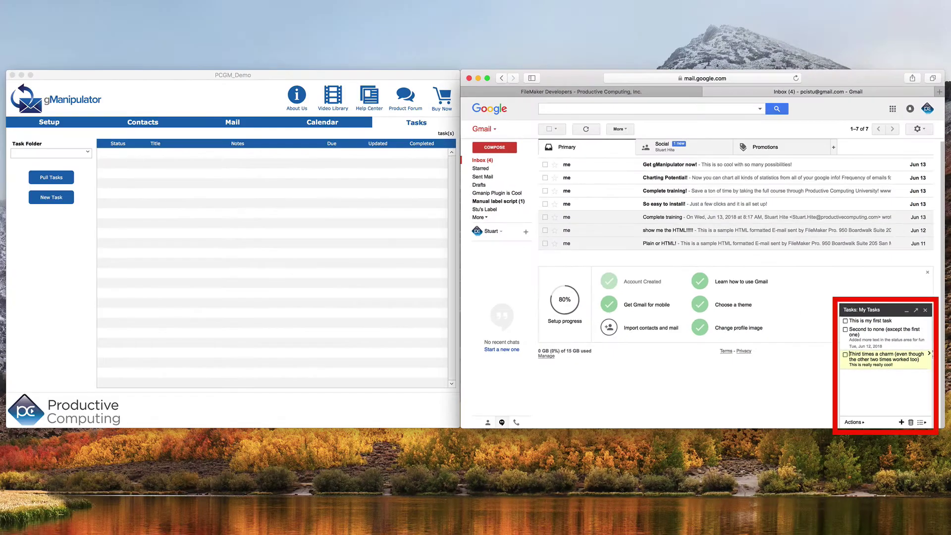
Pull the three My Tasks items into FileMaker and open 'This is my first task' in Task Detail
{"action": "left_click", "coordinate": [57, 180]}
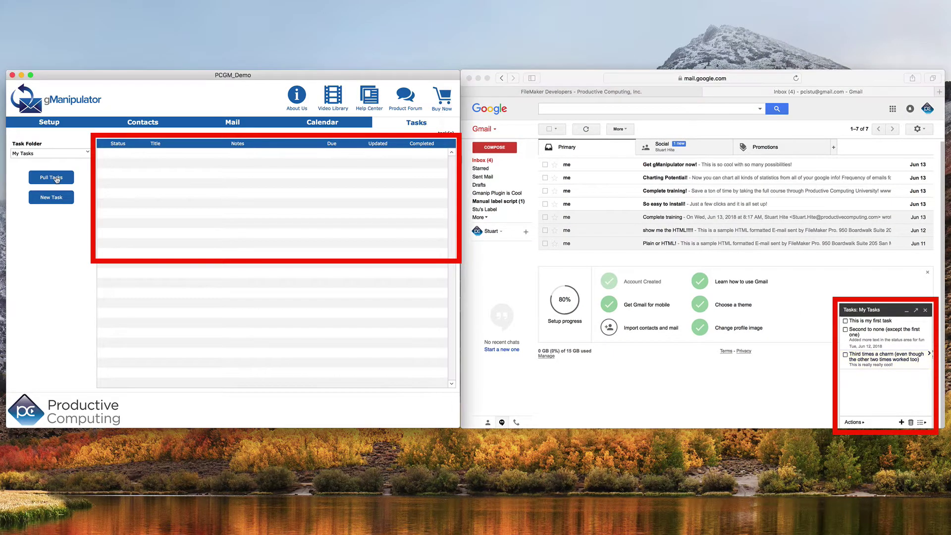
{"action": "left_click", "coordinate": [57, 180]}
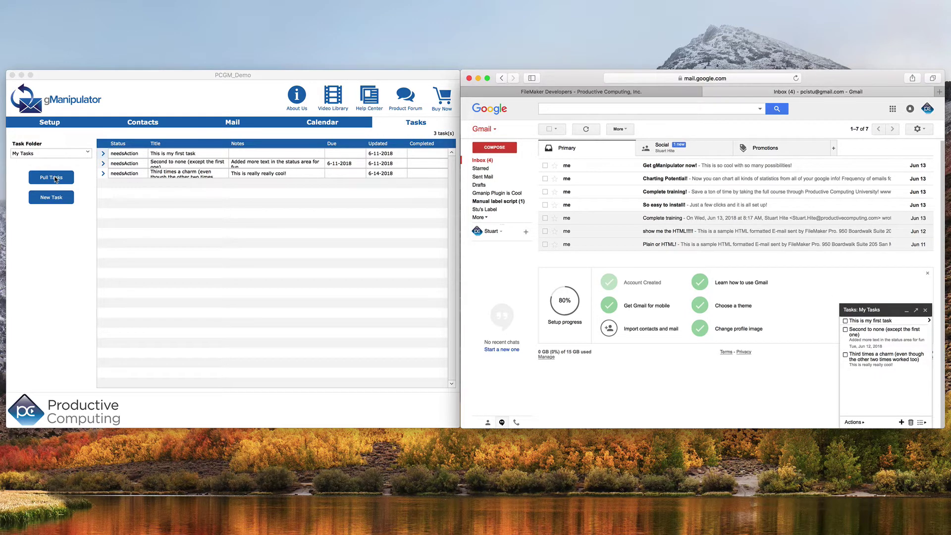
{"action": "left_click", "coordinate": [930, 322]}
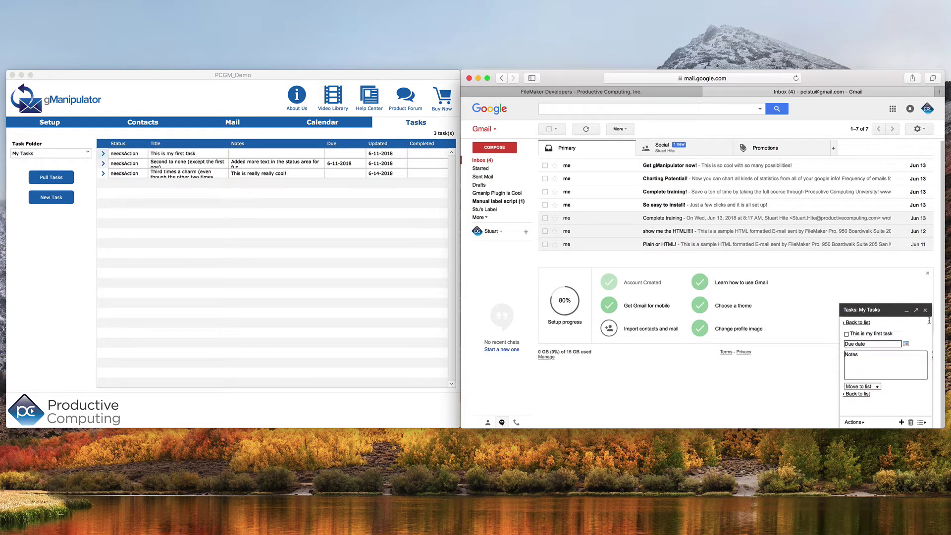
{"action": "left_click", "coordinate": [104, 154]}
{"action": "left_click", "coordinate": [103, 154]}
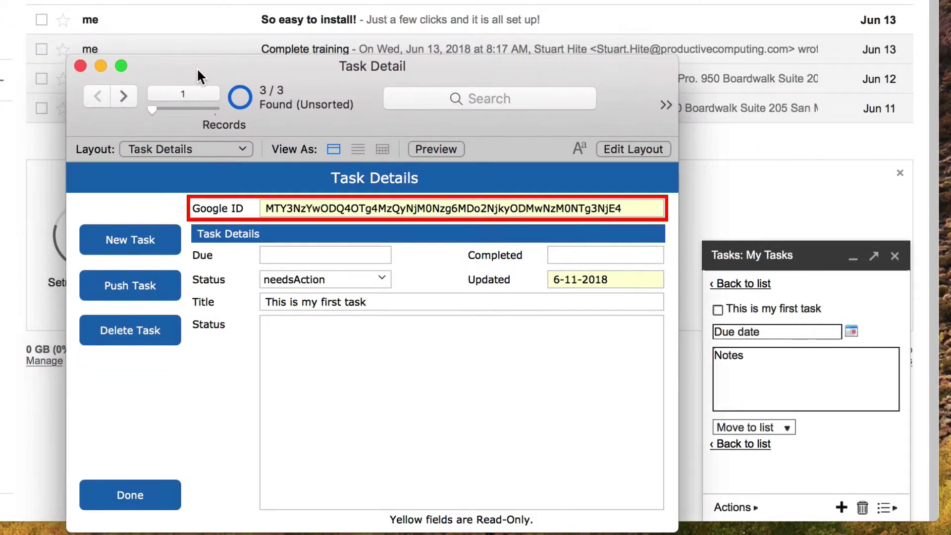
Give 'This is my first task' due date 6/17/2018 and status 'I love this!'
{"action": "left_click", "coordinate": [296, 254]}
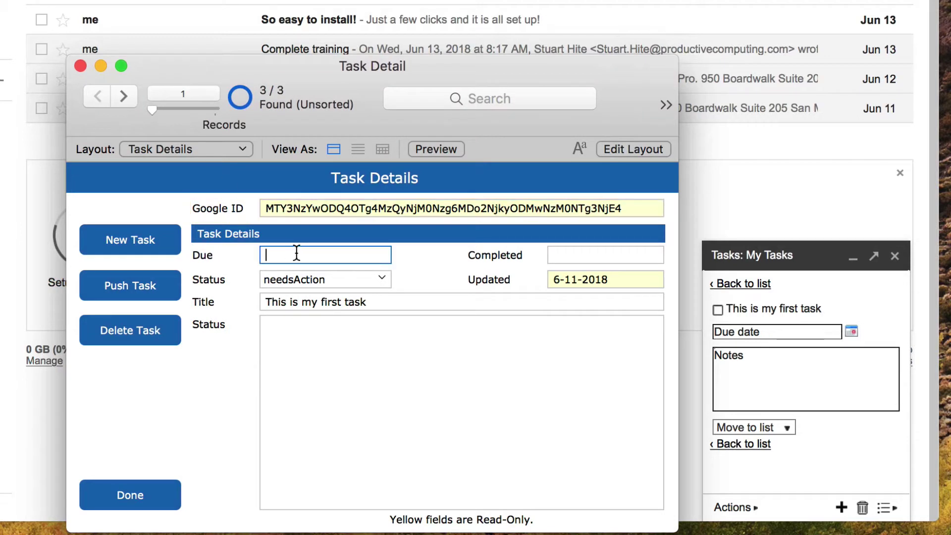
{"action": "type", "text": "6/17/2018"}
{"action": "left_click", "coordinate": [325, 342]}
{"action": "type", "text": "I love this!"}
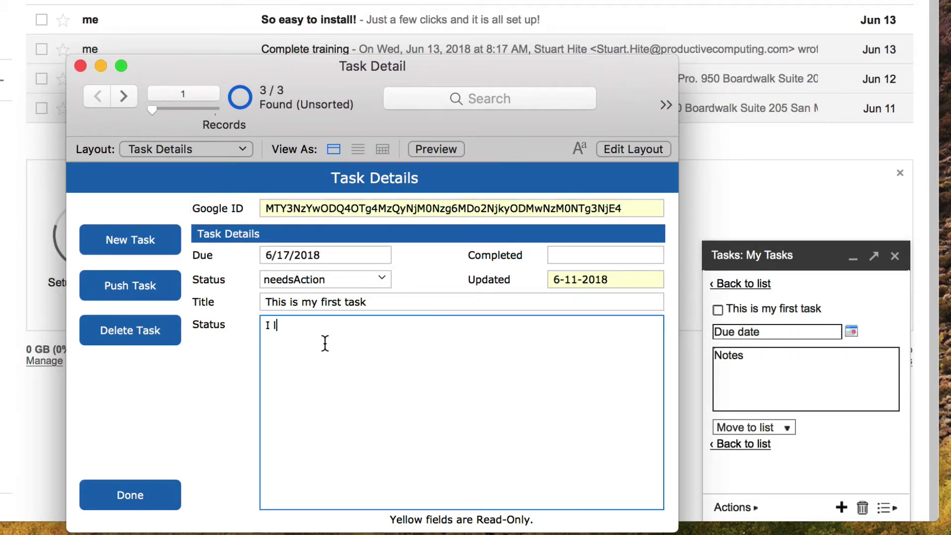
Push only the current task record to Google and acknowledge the success message
{"action": "left_click", "coordinate": [130, 286]}
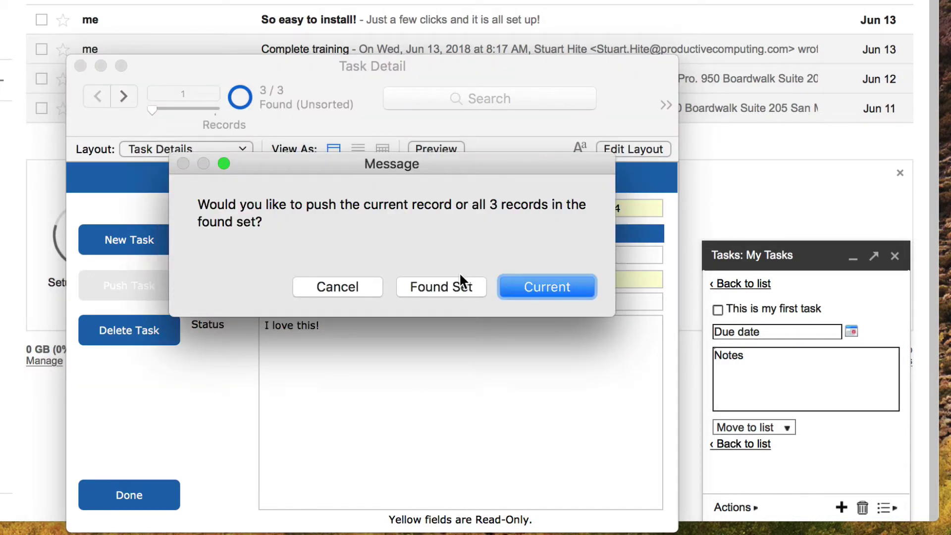
{"action": "left_click", "coordinate": [543, 284]}
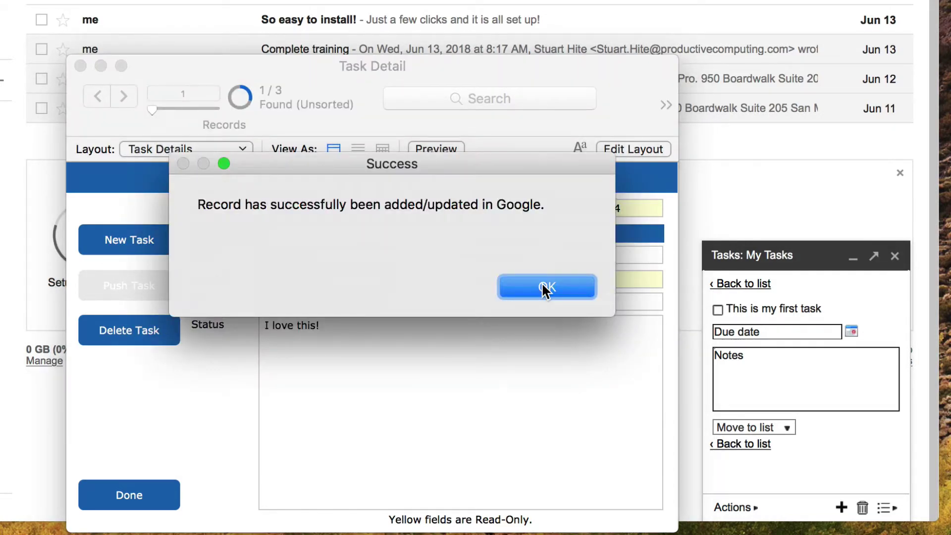
{"action": "left_click", "coordinate": [545, 287]}
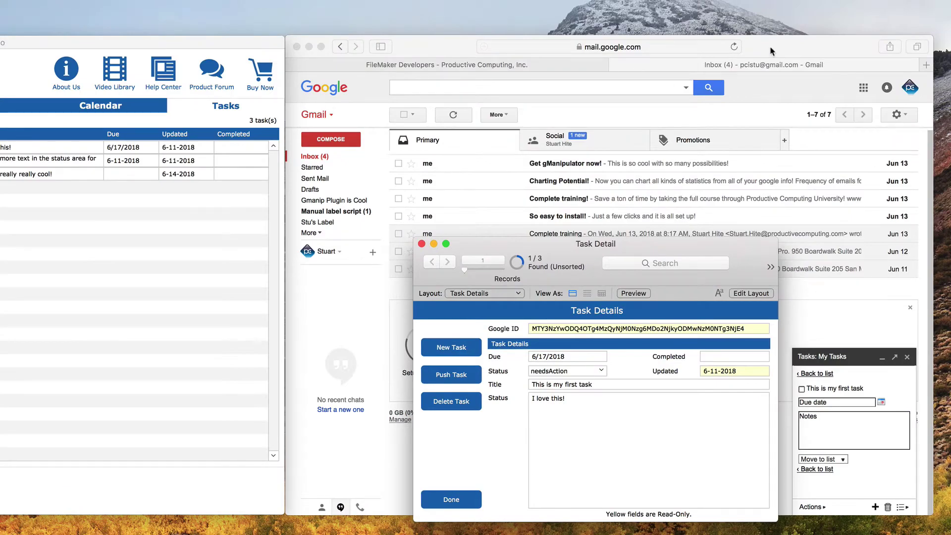
Reload Gmail and confirm the first task shows due Jun 17, 2018 and note 'I love this!'
{"action": "left_click", "coordinate": [771, 51]}
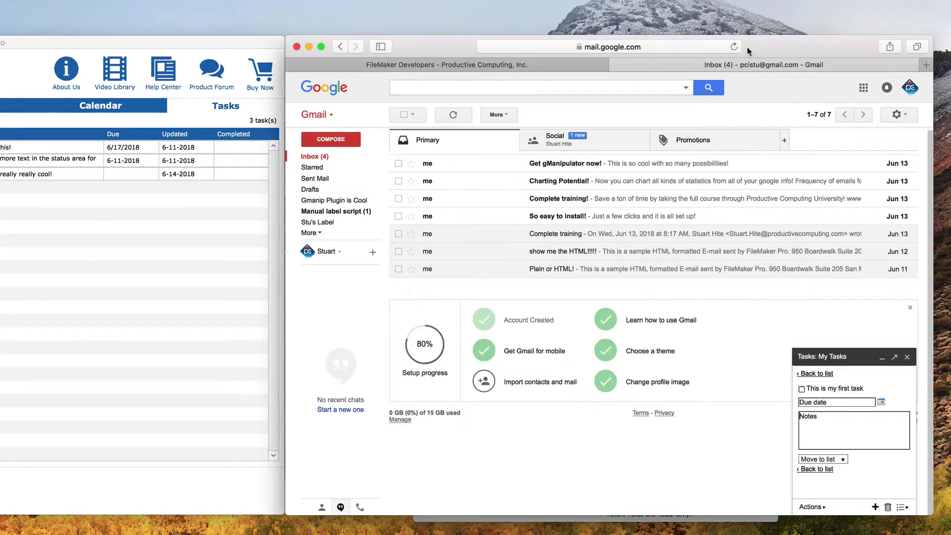
{"action": "left_click", "coordinate": [734, 47]}
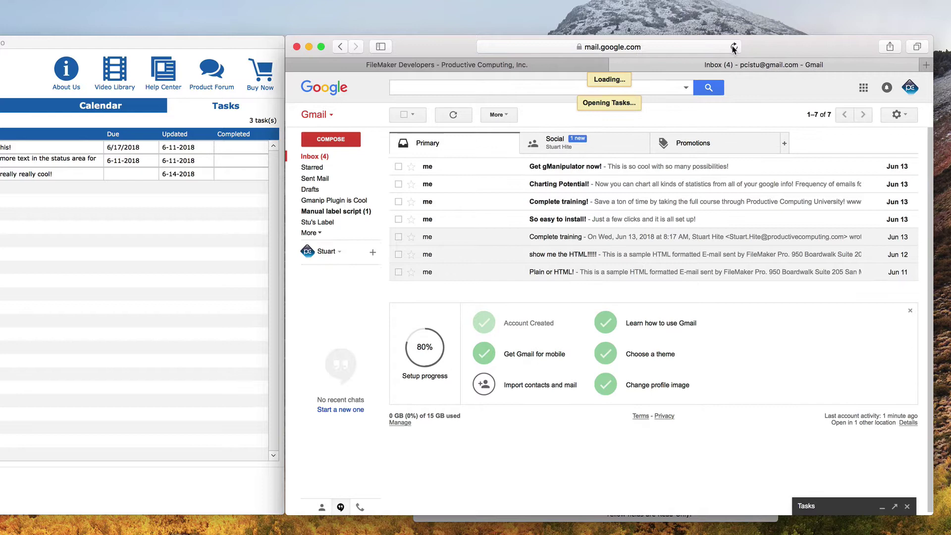
{"action": "left_click", "coordinate": [913, 374]}
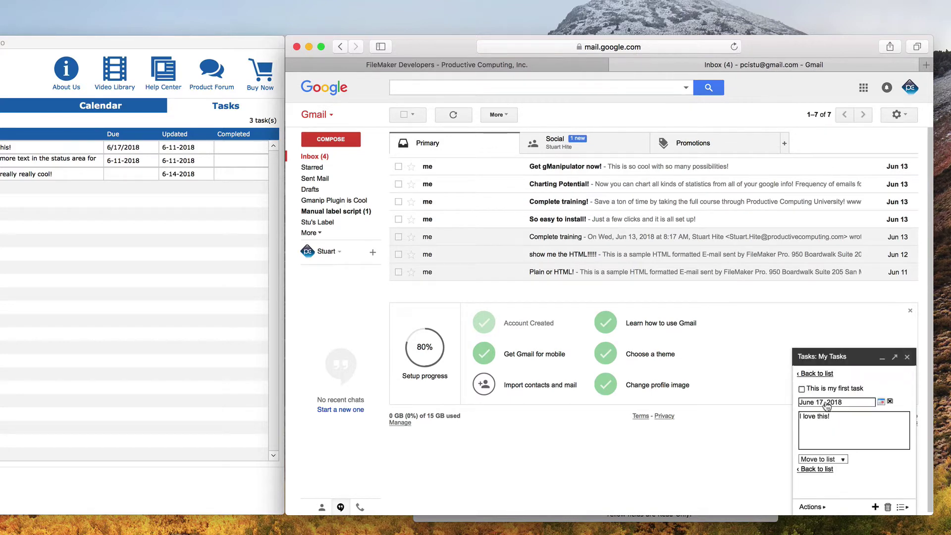
{"action": "left_click", "coordinate": [746, 519]}
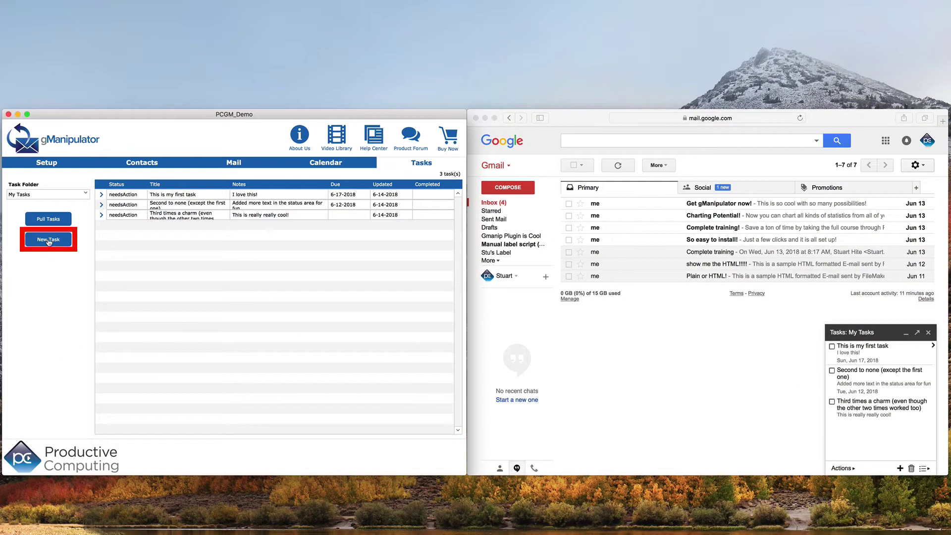
Create a new task 'Day off!' due 6/17/2018 with the gManipulator time-savings note
{"action": "left_click", "coordinate": [49, 241]}
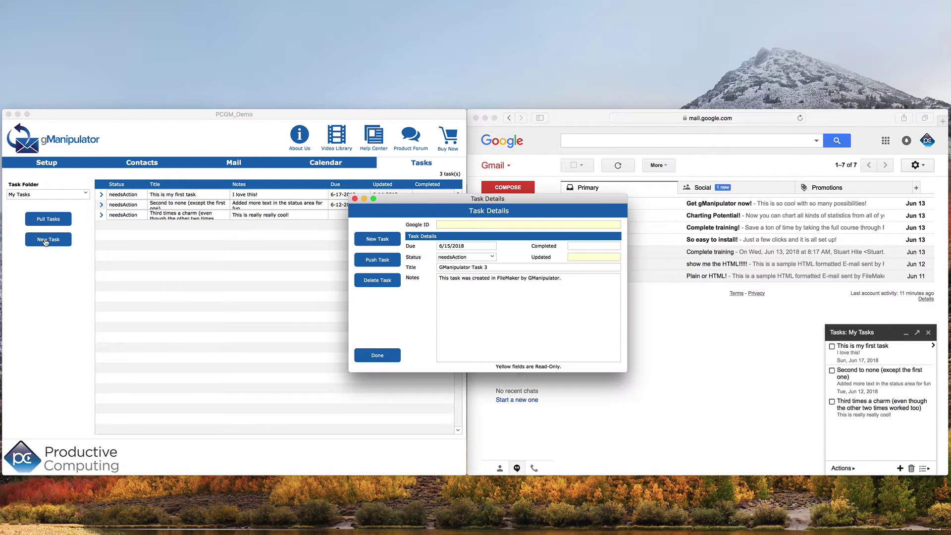
{"action": "key", "text": "BackSpace"}
{"action": "type", "text": "7"}
{"action": "key", "text": "Tab"}
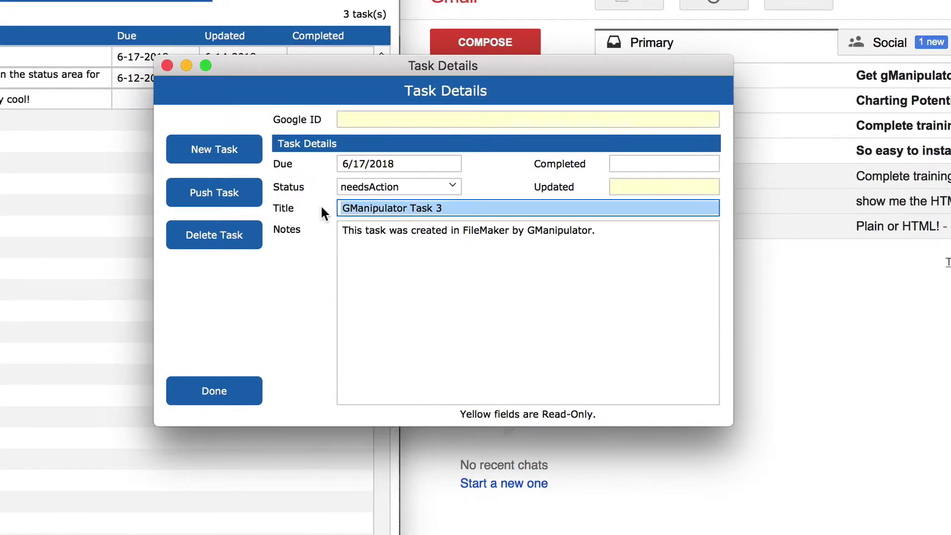
{"action": "type", "text": "Day off!"}
{"action": "key", "text": "Tab"}
{"action": "type", "text": "Because of all of the time savings with the new gManipulator plugin!"}
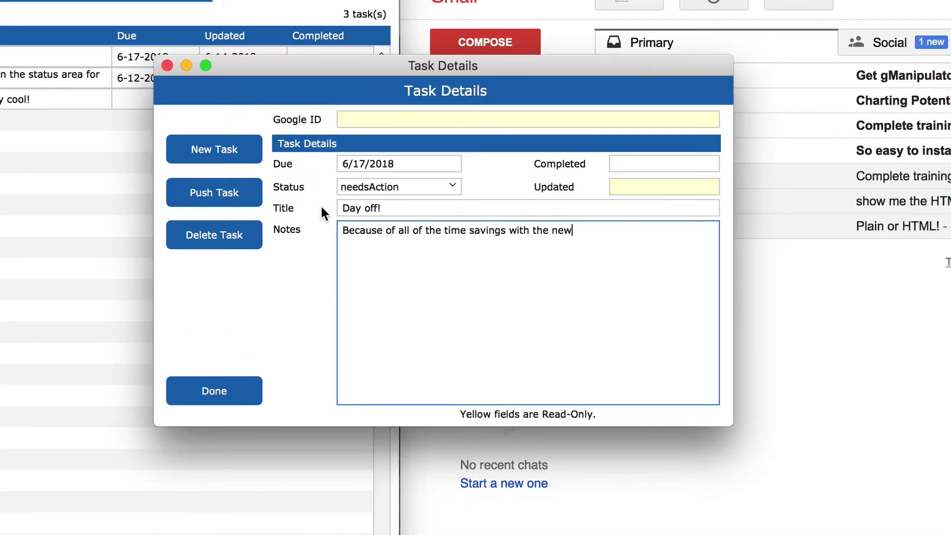
{"action": "left_click", "coordinate": [221, 198]}
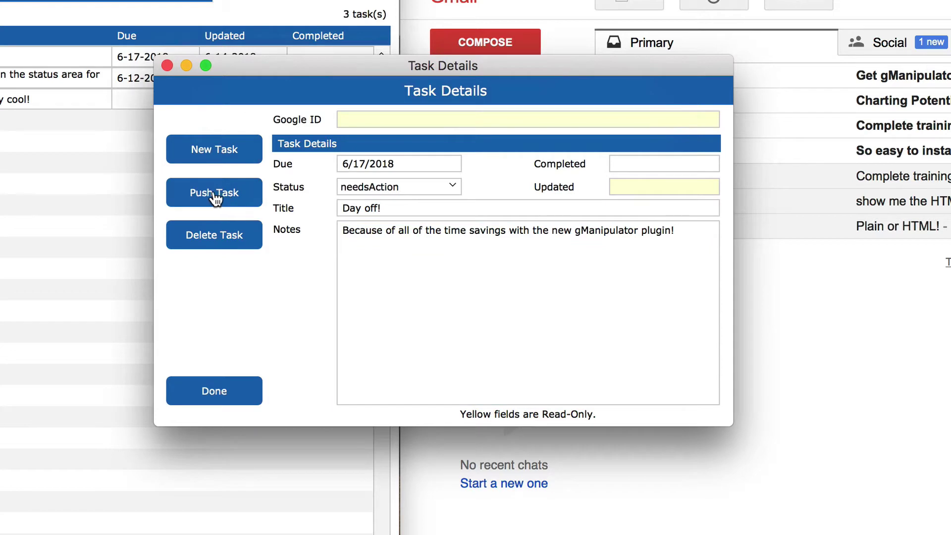
Push the current 'Day off!' record to Google Tasks
{"action": "left_click", "coordinate": [215, 194]}
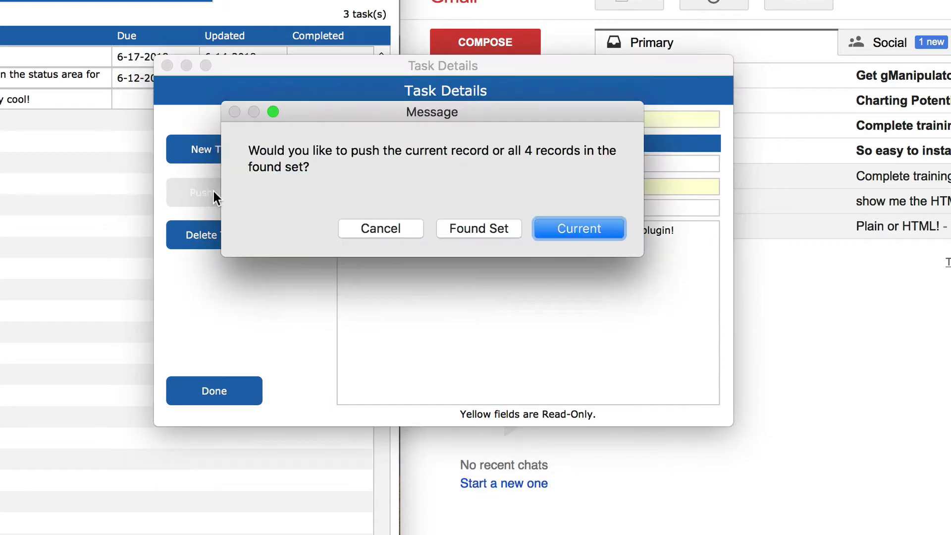
{"action": "left_click", "coordinate": [566, 228]}
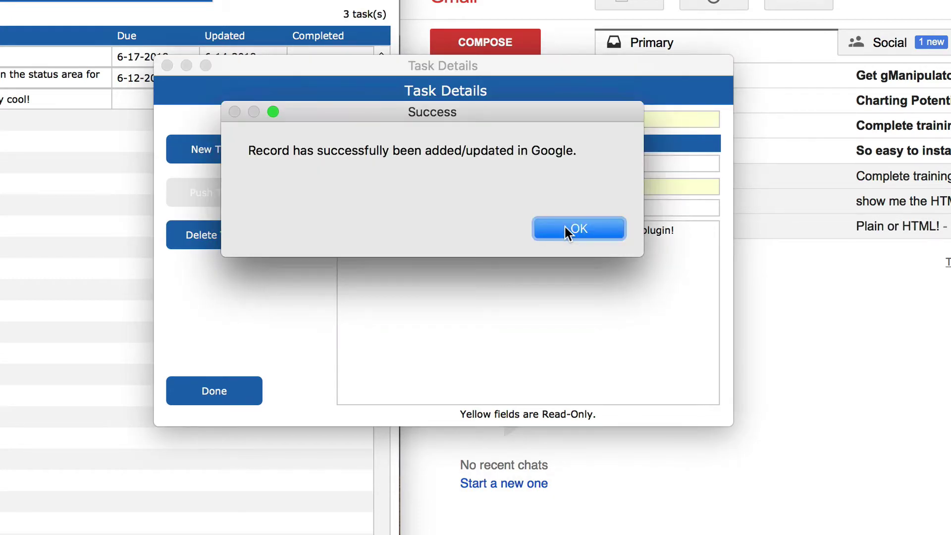
{"action": "left_click", "coordinate": [566, 229]}
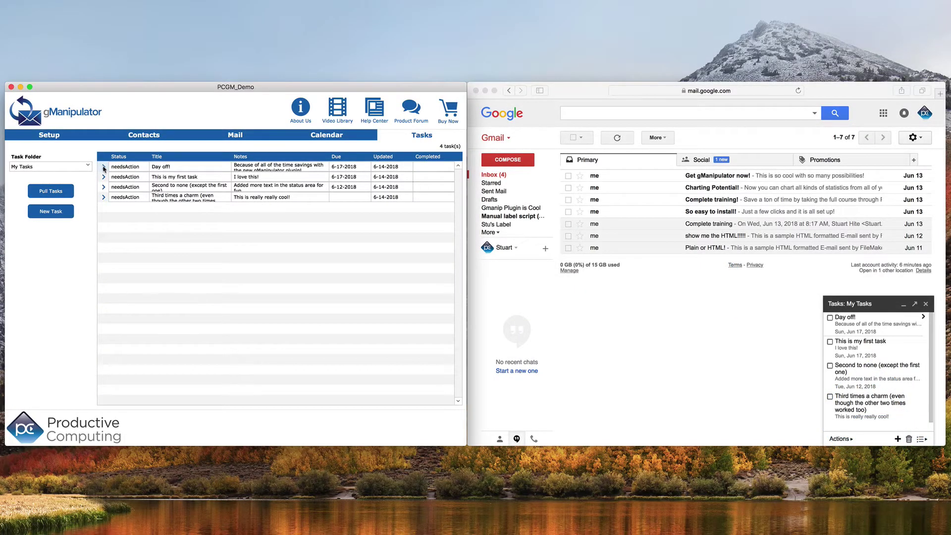
Change the due date of 'This is my first task' to 6-18-2018
{"action": "left_click", "coordinate": [104, 168]}
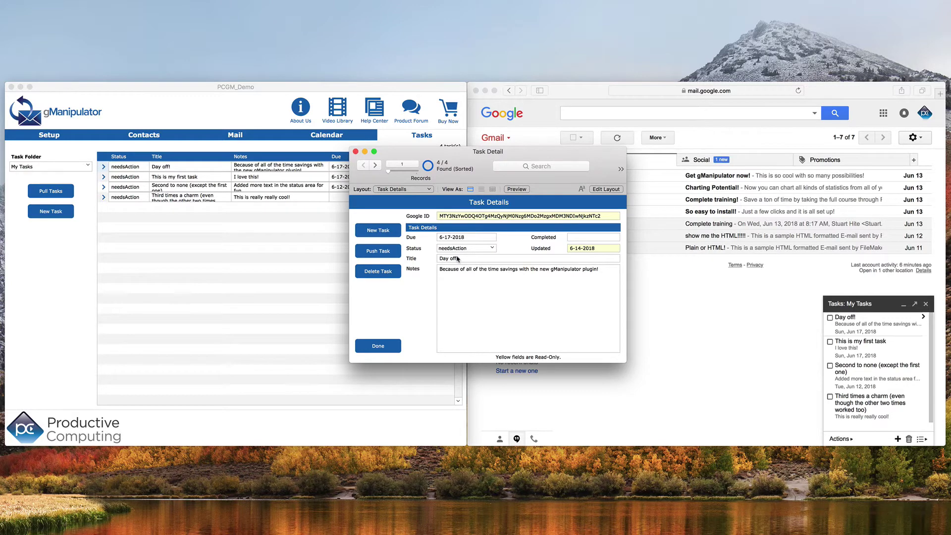
{"action": "left_click", "coordinate": [452, 238]}
{"action": "key", "text": "ctrl+Up"}
{"action": "left_click", "coordinate": [452, 238]}
{"action": "key", "text": "BackSpace"}
{"action": "type", "text": "8"}
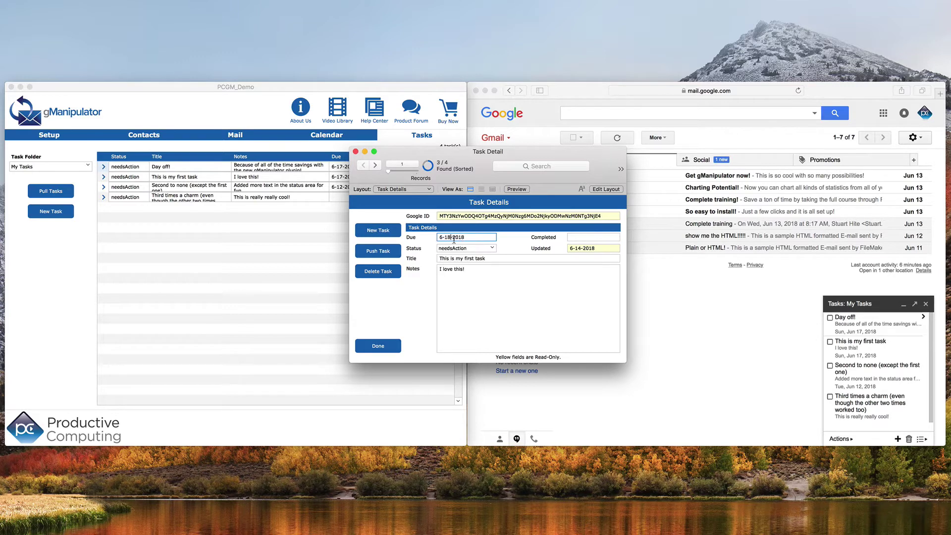
Replace the Due field in every found task record with 6-18-2018
{"action": "left_click", "coordinate": [136, 1]}
{"action": "left_click", "coordinate": [170, 106]}
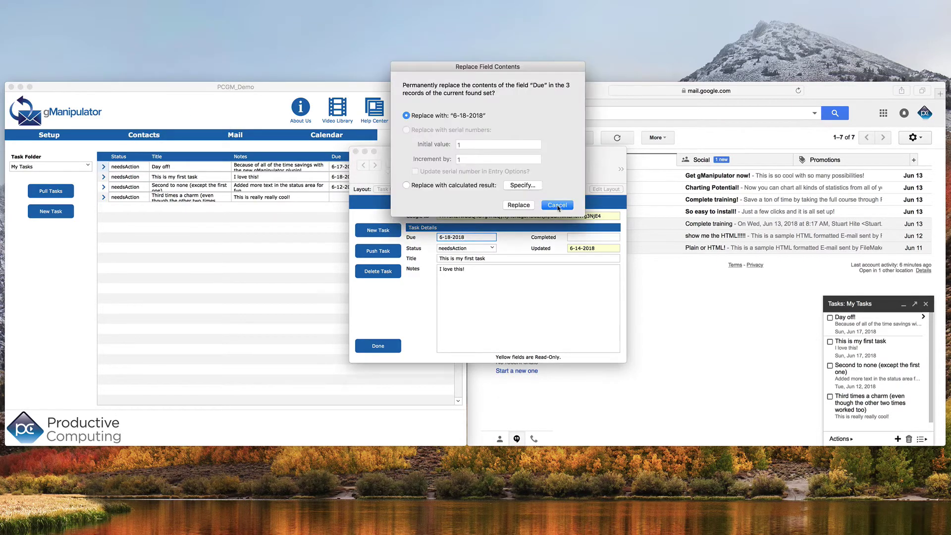
{"action": "left_click", "coordinate": [524, 207]}
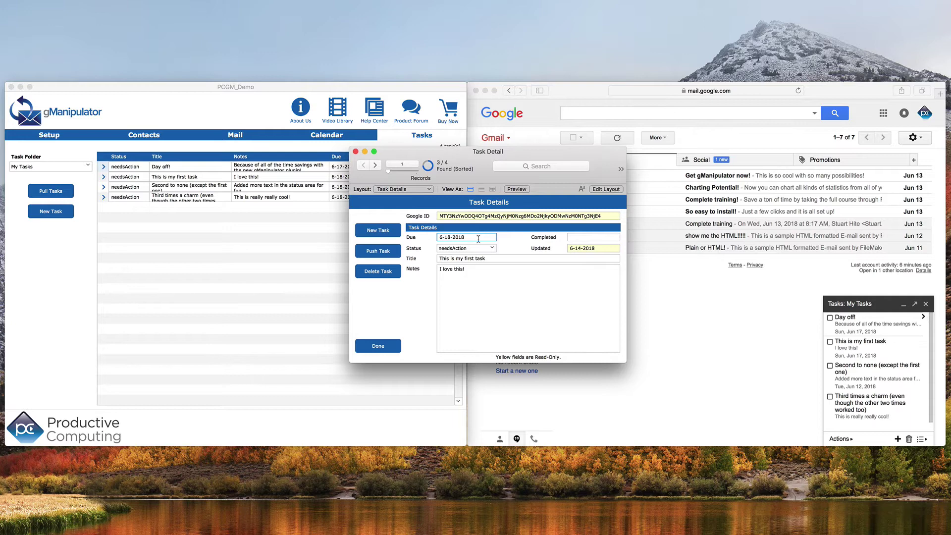
Push the whole found set to Google, close Task Detail, and reload Gmail
{"action": "left_click", "coordinate": [381, 250]}
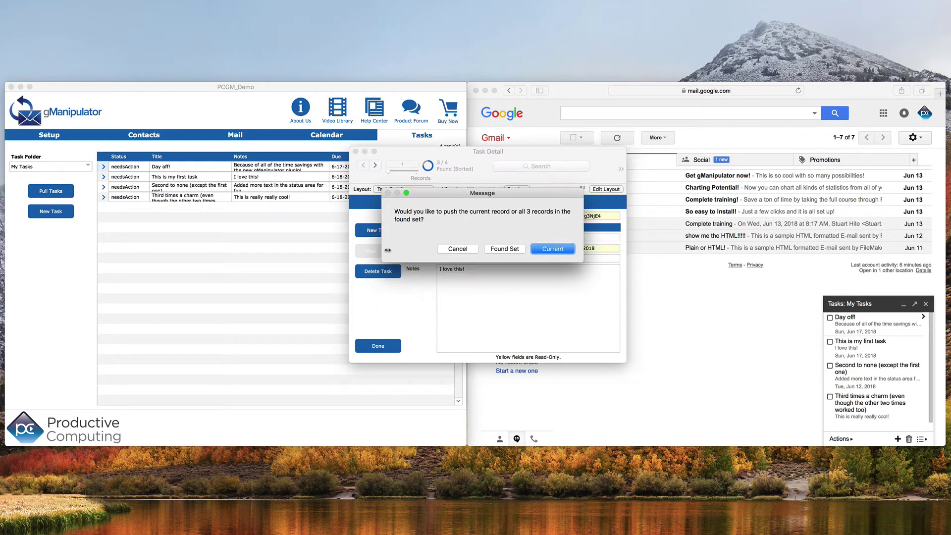
{"action": "left_click", "coordinate": [504, 250]}
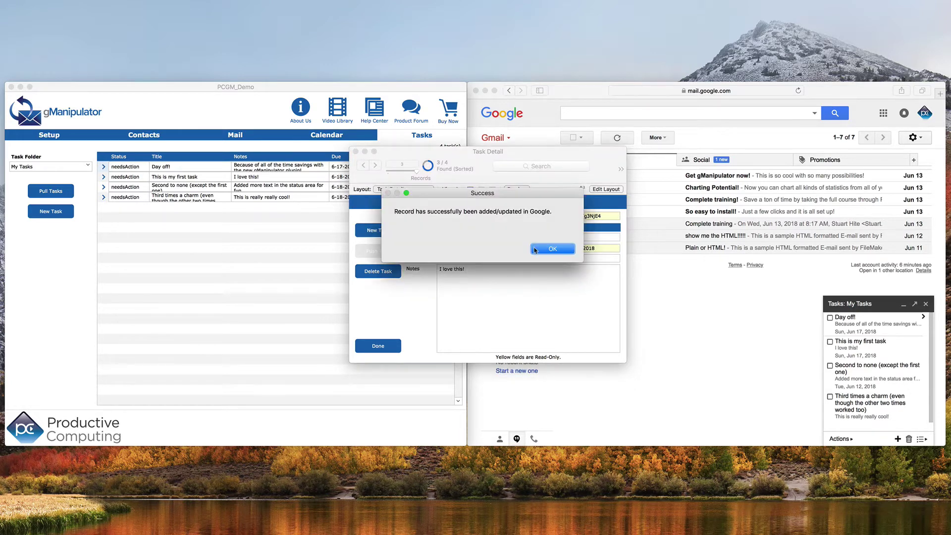
{"action": "left_click", "coordinate": [547, 250]}
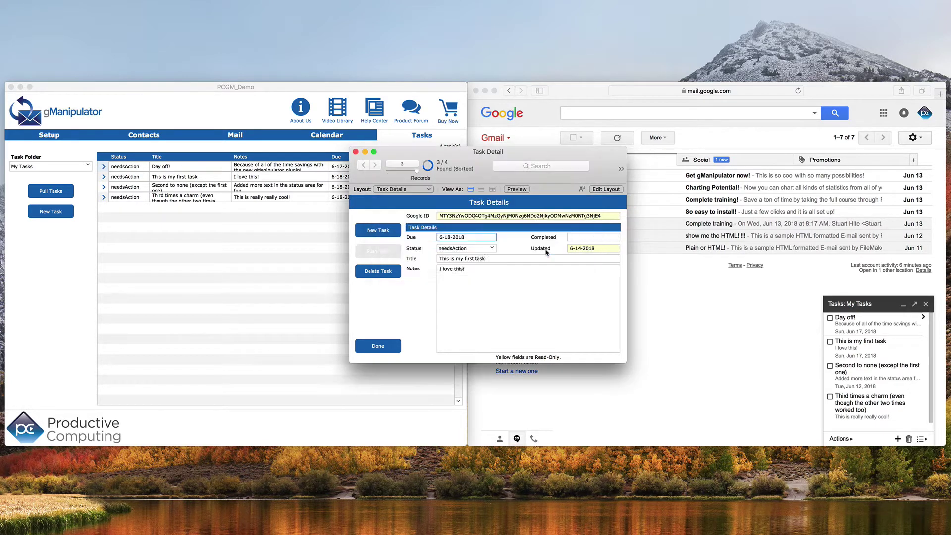
{"action": "left_click", "coordinate": [355, 155]}
{"action": "left_click", "coordinate": [817, 99]}
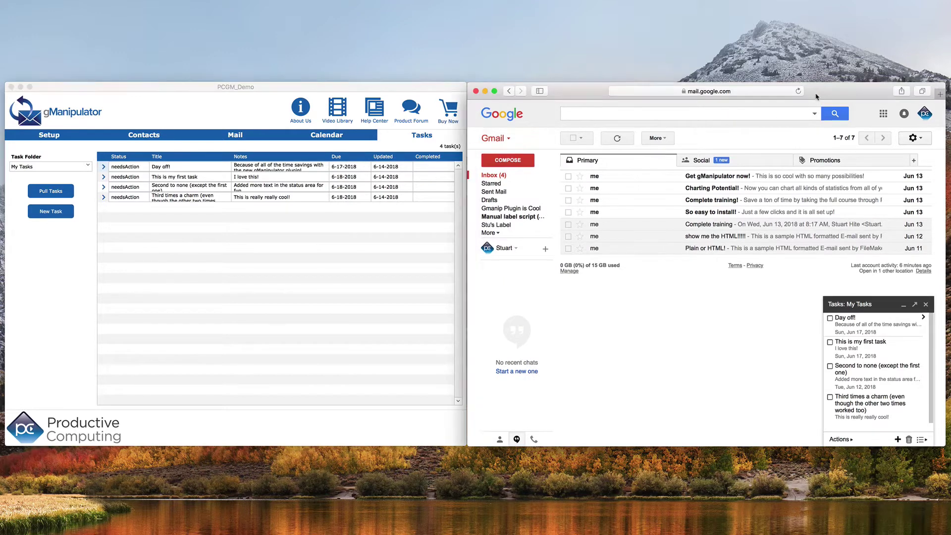
{"action": "left_click", "coordinate": [798, 92]}
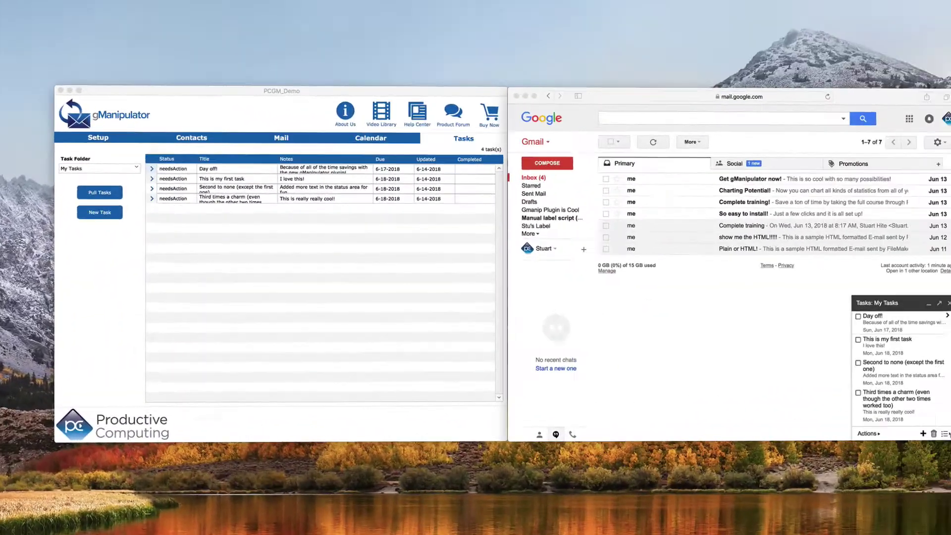
Check Gmail's refreshed My Tasks: Day off! due Jun 17, three tasks due Jun 18, 2018
{"action": "left_click", "coordinate": [944, 434]}
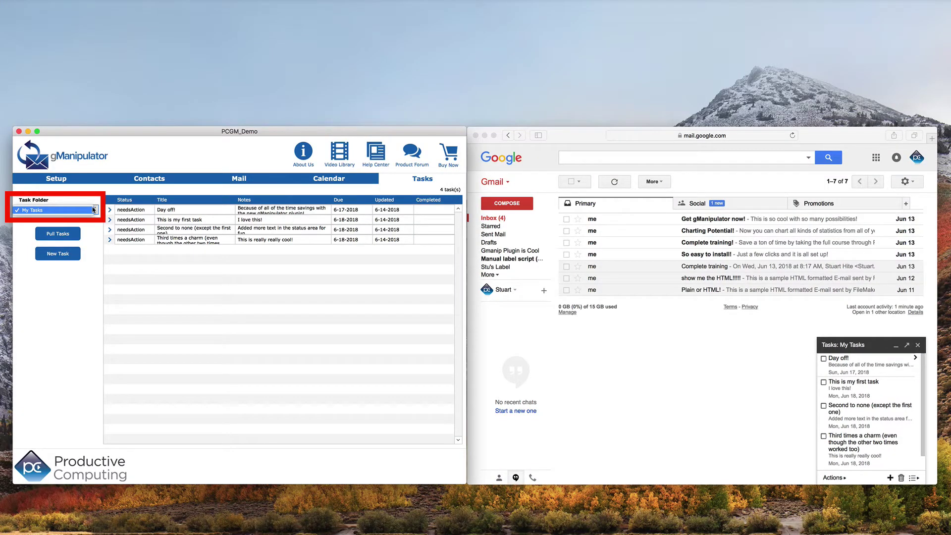
Create a new Gmail task list named 'Really Really Important'
{"action": "left_click", "coordinate": [94, 210]}
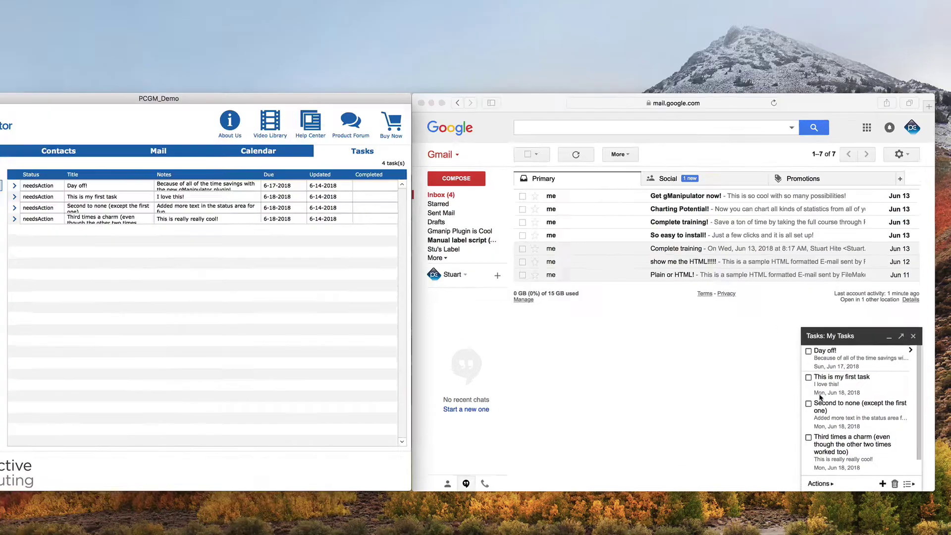
{"action": "left_click", "coordinate": [909, 484]}
{"action": "left_click", "coordinate": [882, 462]}
{"action": "type", "text": "Really Re"}
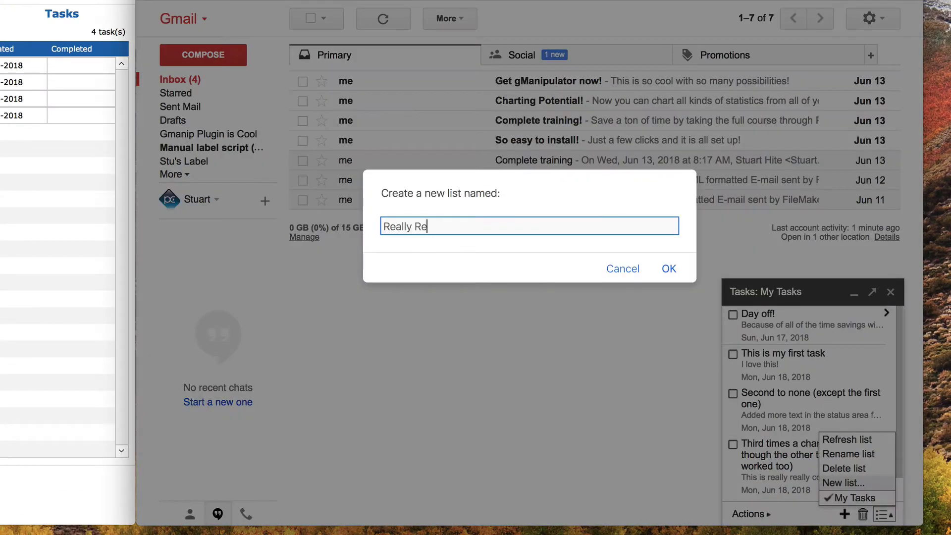
{"action": "type", "text": "ally Important"}
{"action": "key", "text": "Return"}
Add the task 'Buy gManipulator' to the new Really Really Important list
{"action": "left_click", "coordinate": [839, 314]}
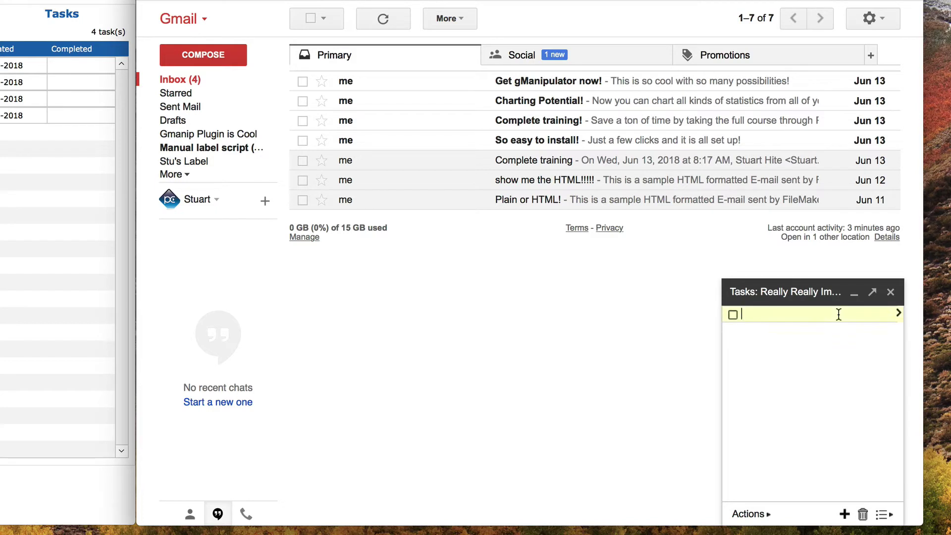
{"action": "type", "text": "Buy gManipulator"}
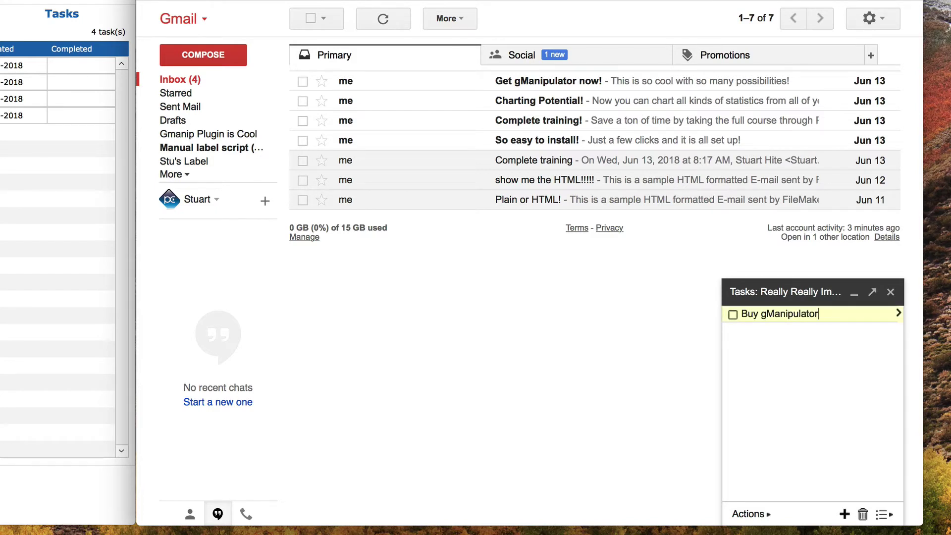
{"action": "key", "text": "Return"}
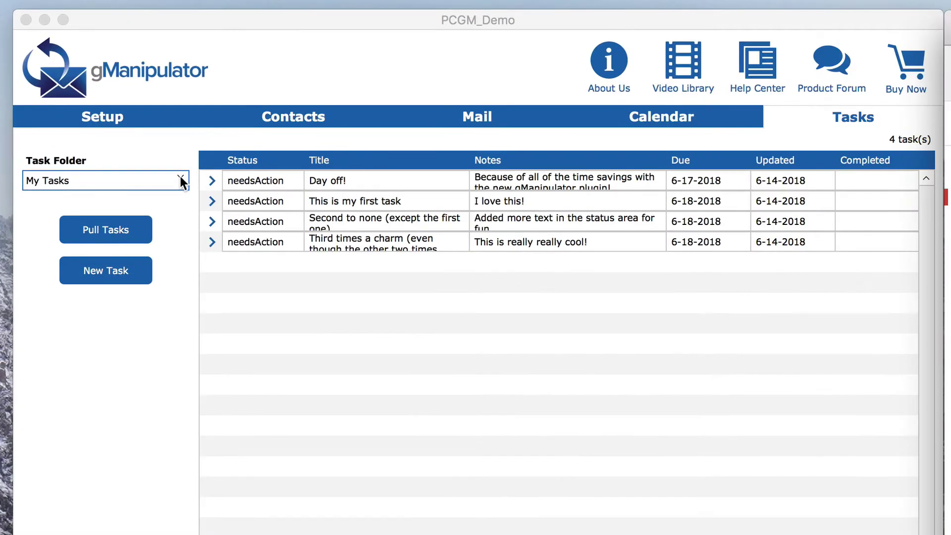
{"action": "left_click", "coordinate": [90, 167]}
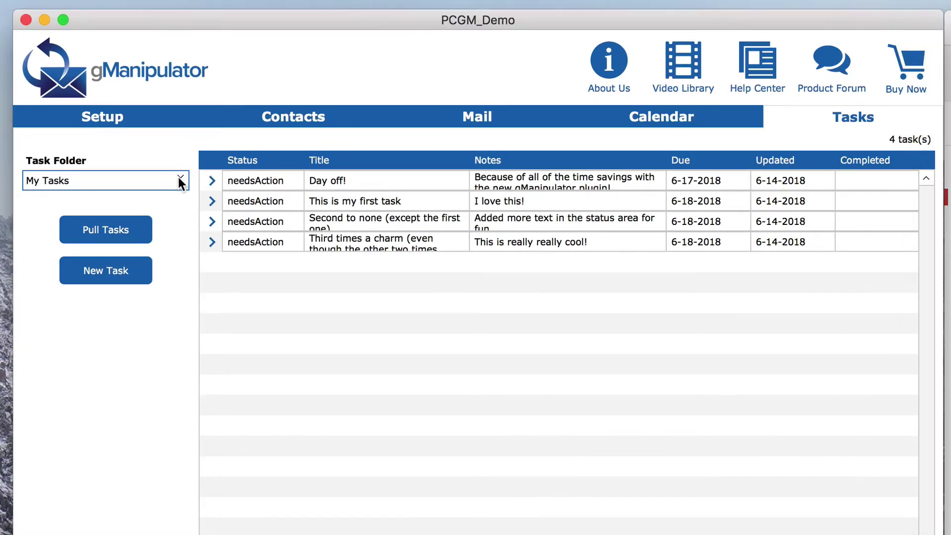
{"action": "left_click", "coordinate": [179, 181]}
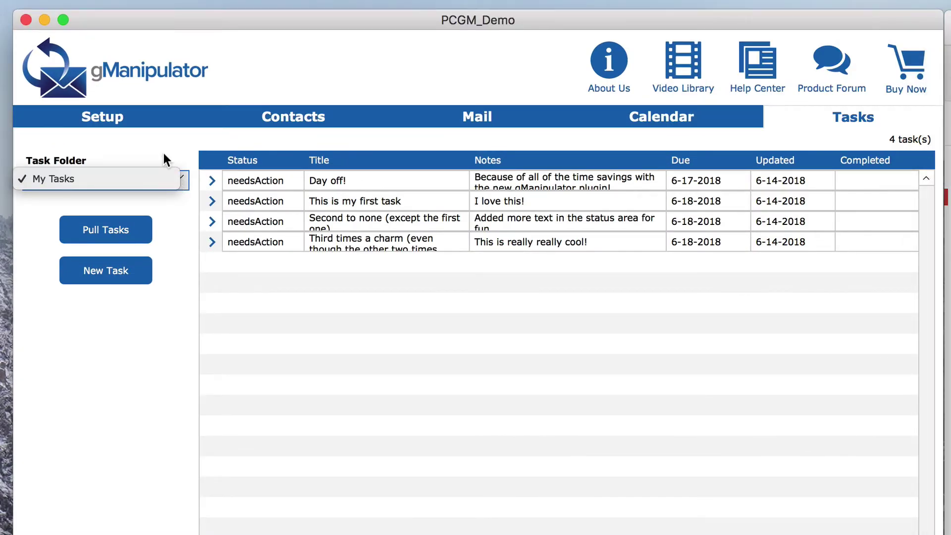
{"action": "left_click", "coordinate": [164, 154]}
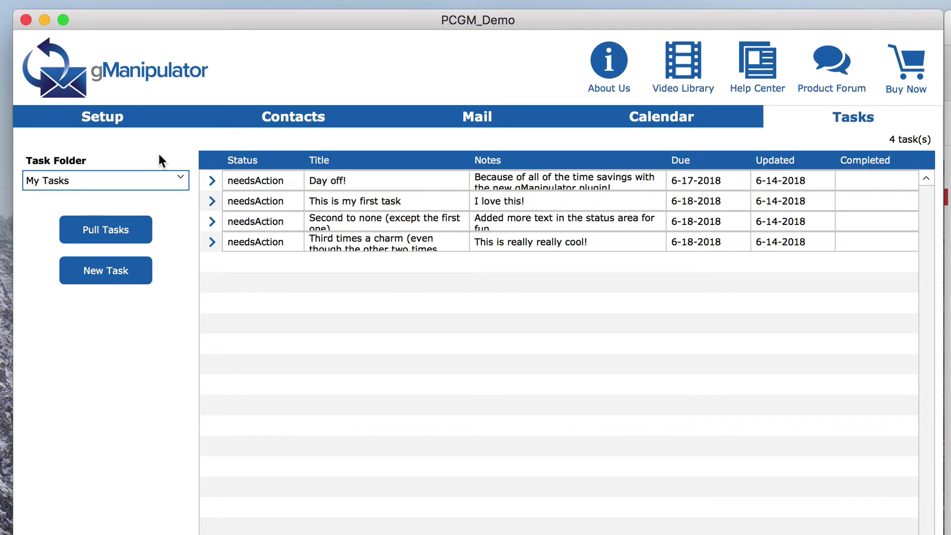
{"action": "left_click", "coordinate": [121, 116]}
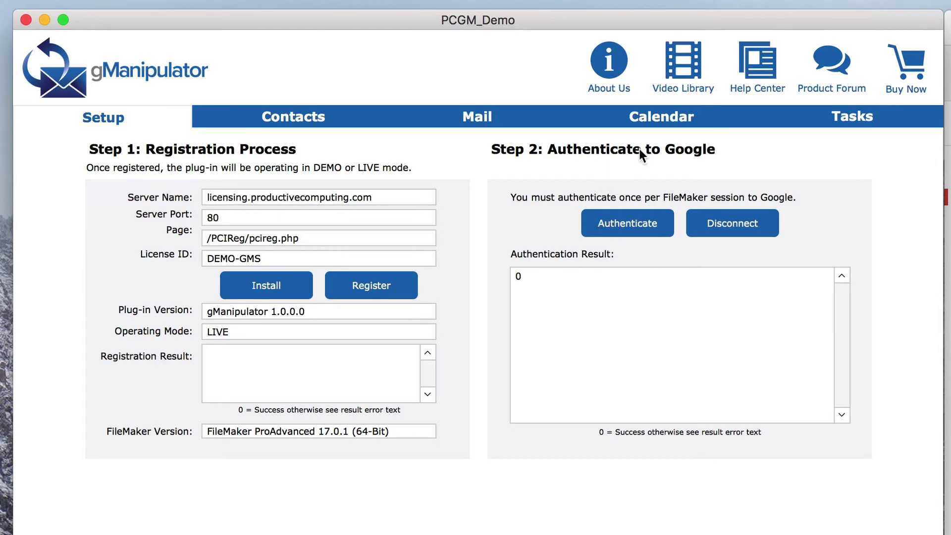
{"action": "left_click", "coordinate": [842, 119]}
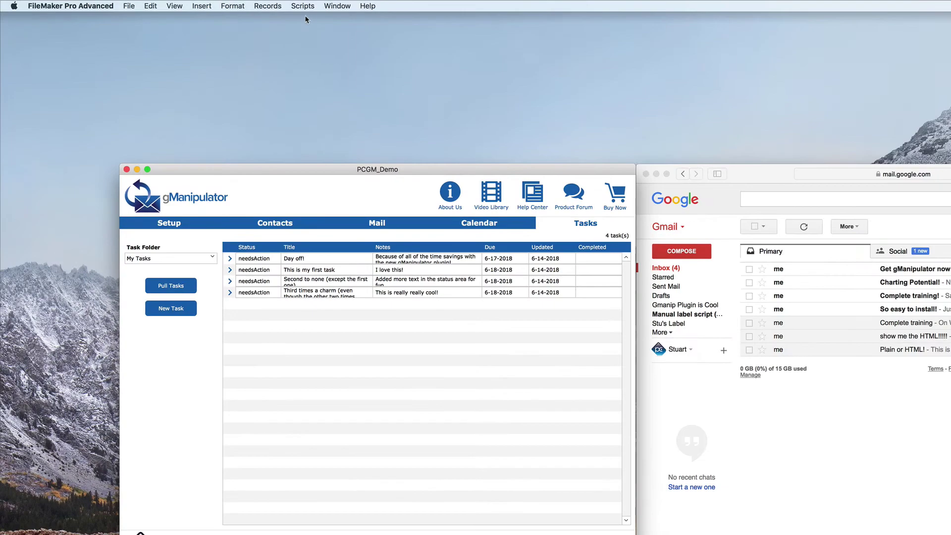
Run the TASK_Get Task Folders script from the Script Workspace
{"action": "left_click", "coordinate": [303, 6]}
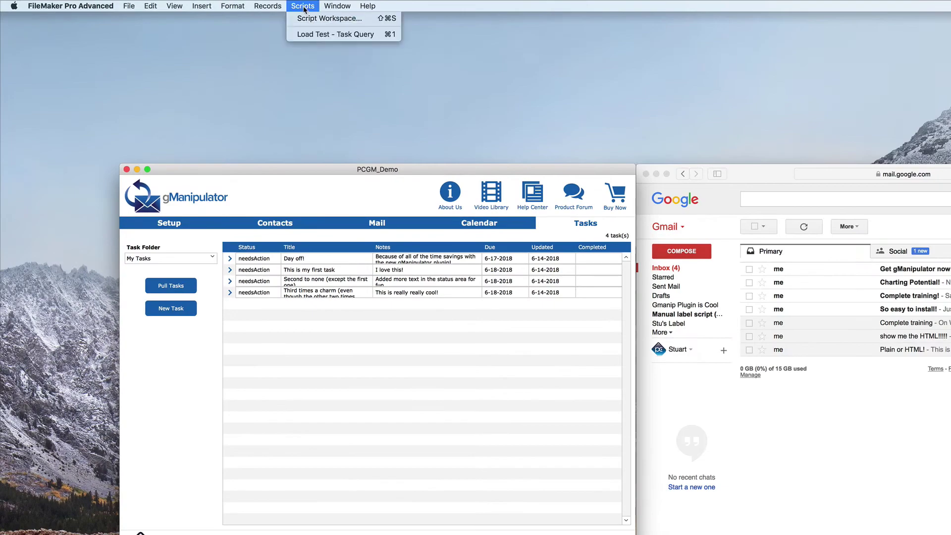
{"action": "left_click", "coordinate": [306, 18]}
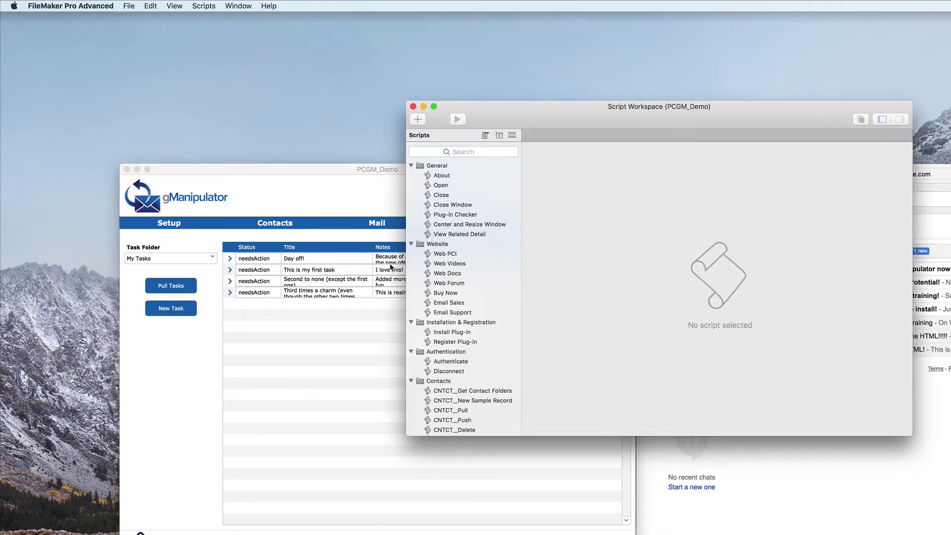
{"action": "scroll", "coordinate": [443, 342], "scroll_direction": "down", "scroll_amount": 3}
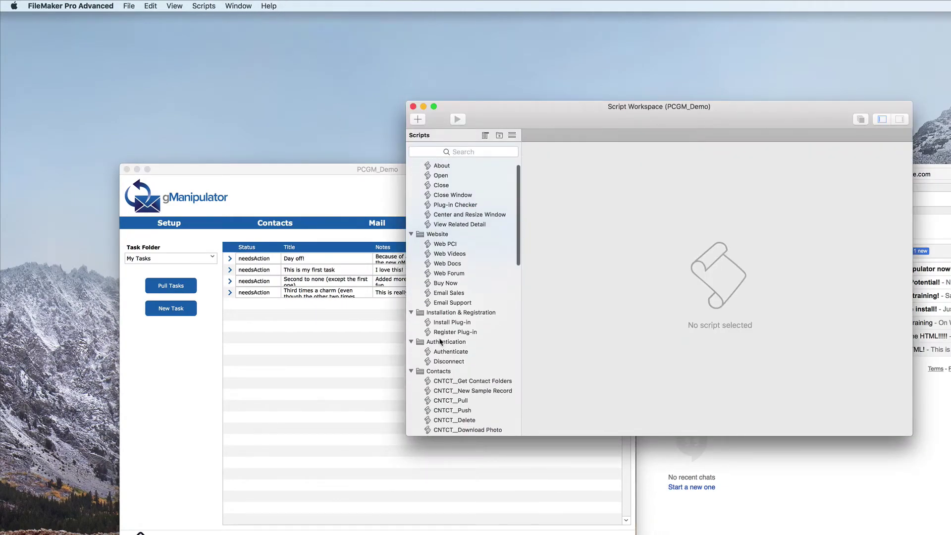
{"action": "scroll", "coordinate": [450, 330], "scroll_direction": "down", "scroll_amount": 10}
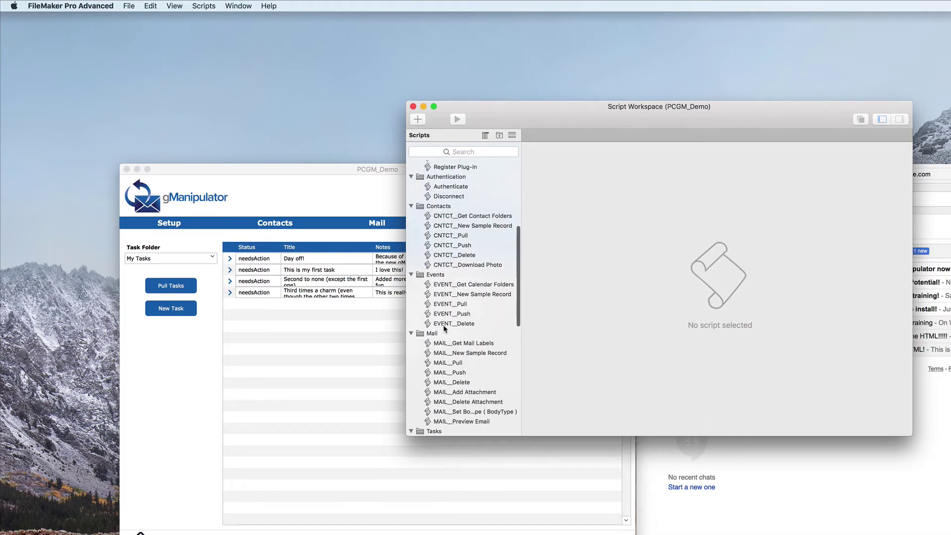
{"action": "left_click", "coordinate": [466, 352]}
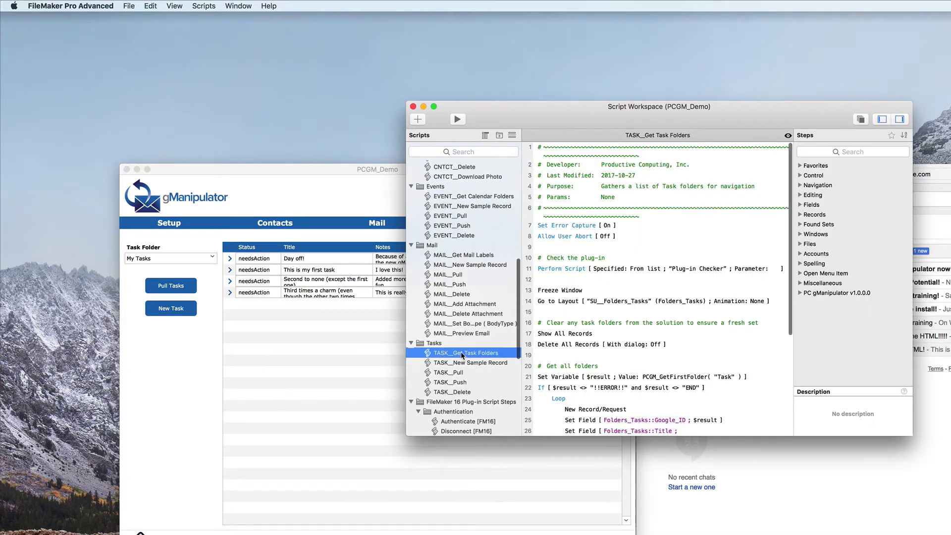
{"action": "left_click", "coordinate": [458, 120]}
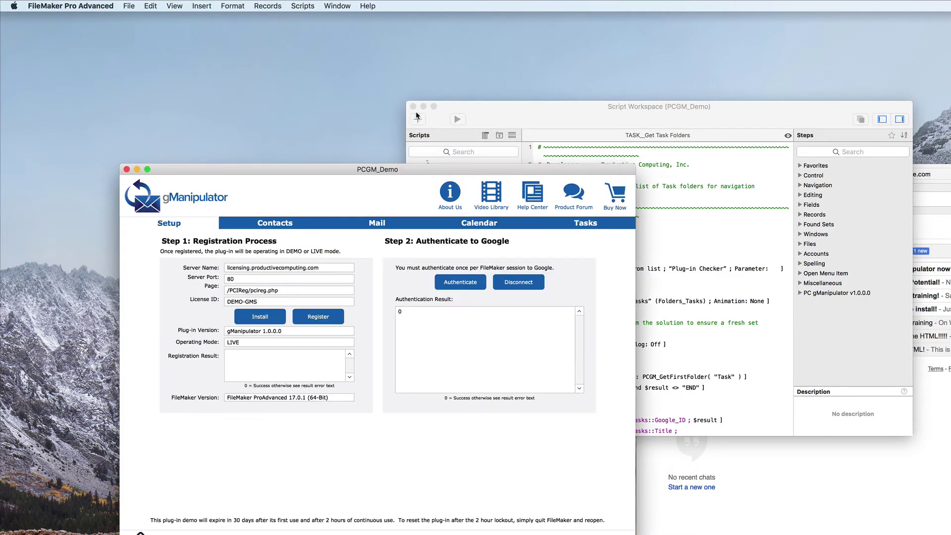
Select the Really Really Important folder on the Tasks page and pull its tasks
{"action": "left_click", "coordinate": [413, 106]}
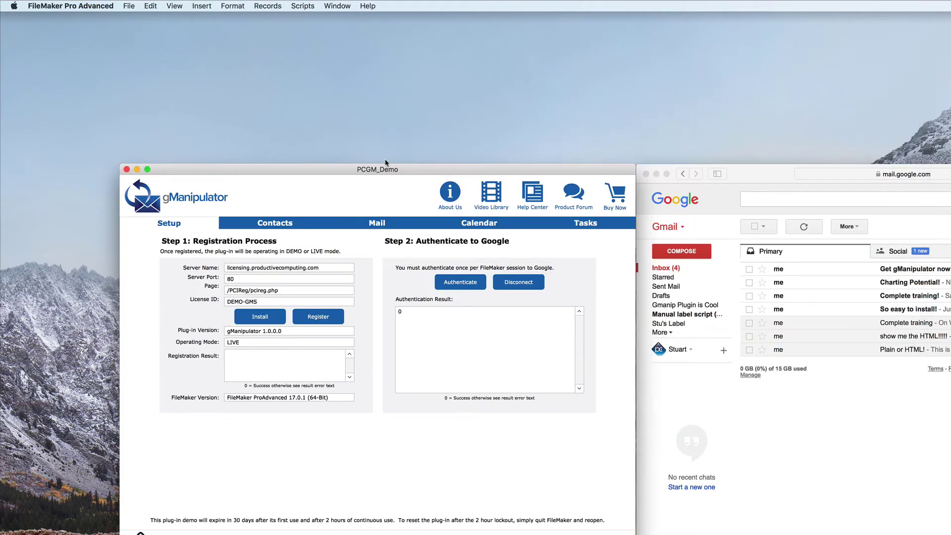
{"action": "left_click", "coordinate": [582, 226]}
{"action": "left_click", "coordinate": [212, 258]}
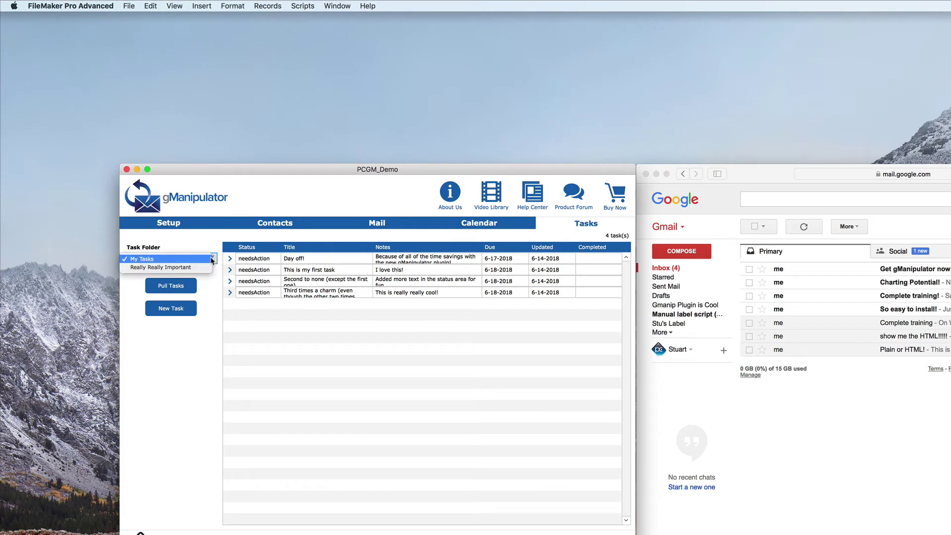
{"action": "left_click", "coordinate": [173, 268]}
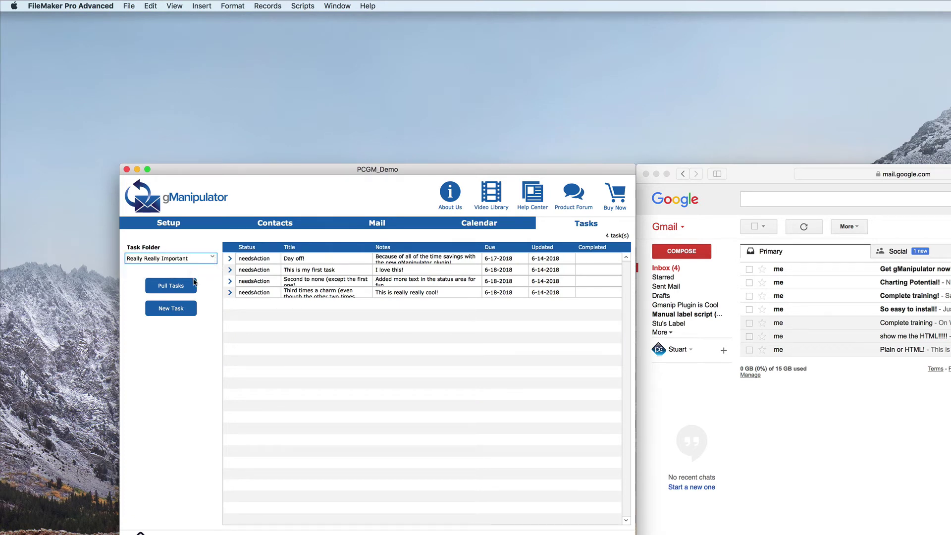
{"action": "left_click", "coordinate": [180, 286]}
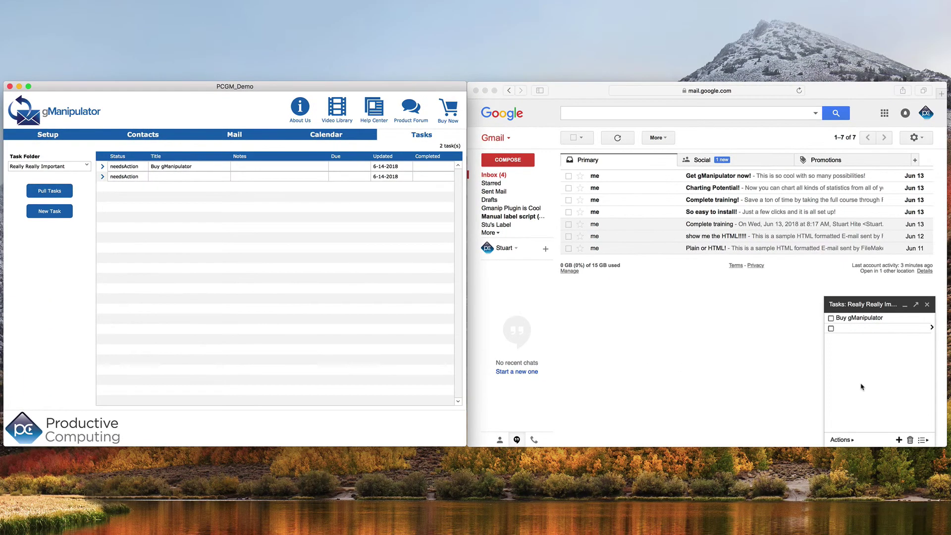
In Gmail Tasks, move Day off! from My Tasks into Really Really Important, then return to My Tasks
{"action": "left_click", "coordinate": [923, 439]}
{"action": "left_click", "coordinate": [923, 439]}
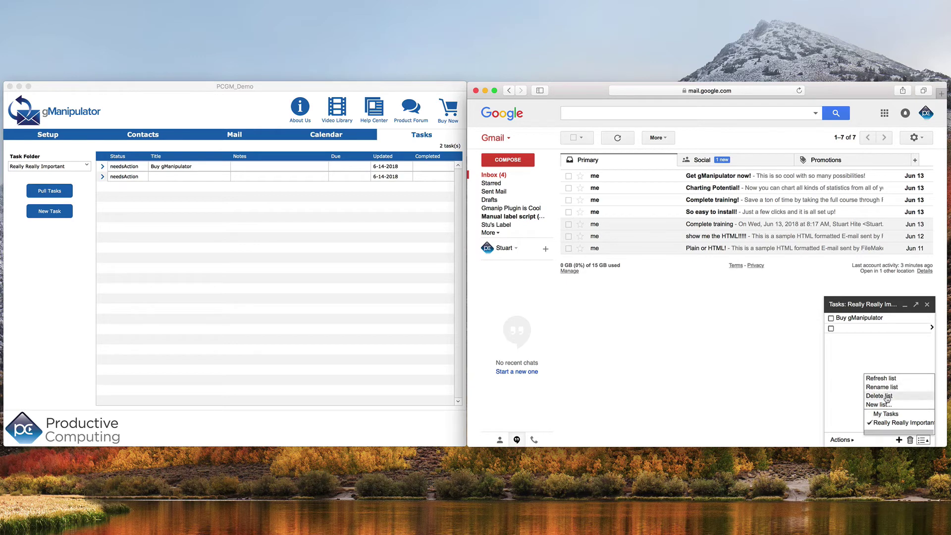
{"action": "left_click", "coordinate": [887, 414]}
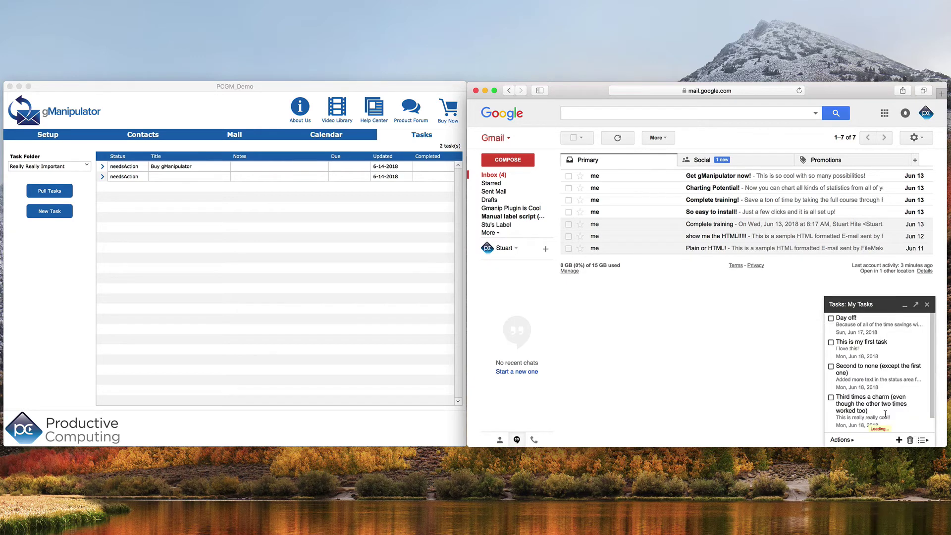
{"action": "left_click", "coordinate": [853, 327]}
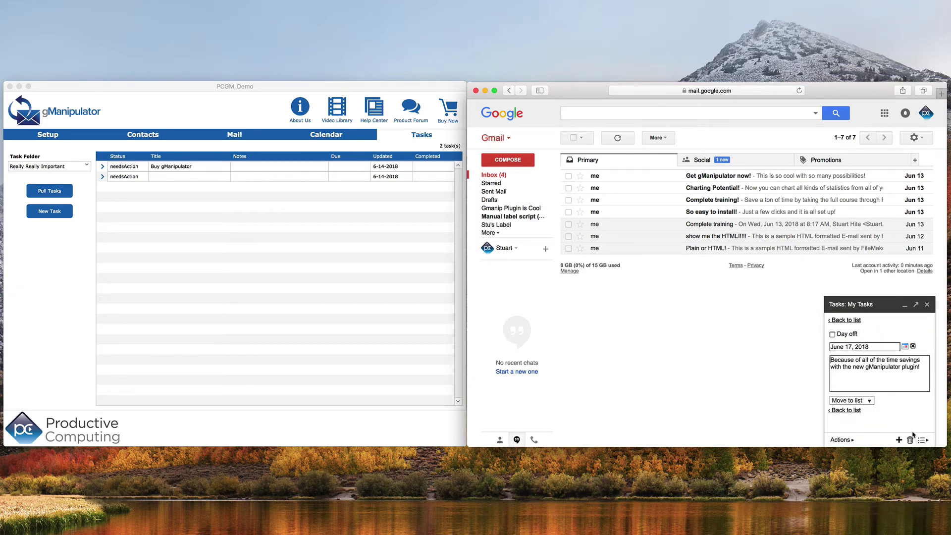
{"action": "left_click", "coordinate": [871, 403]}
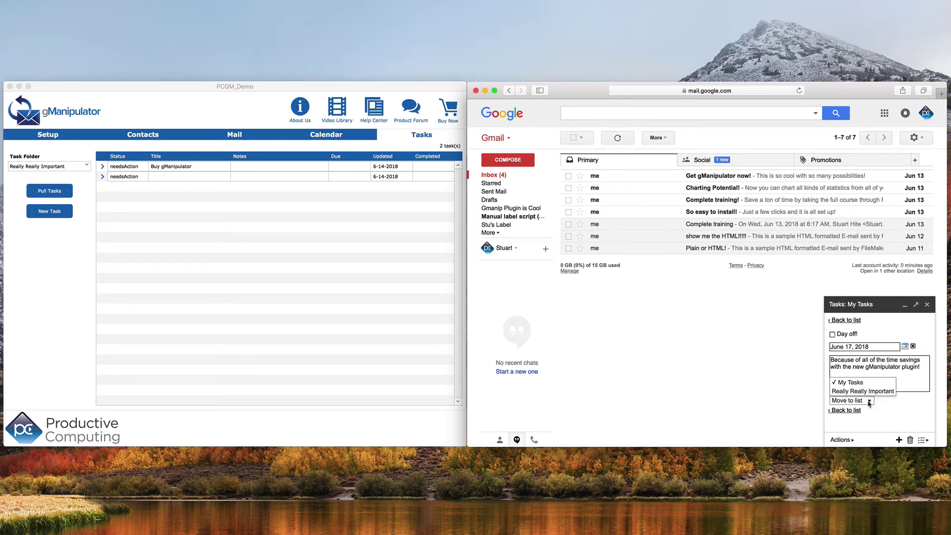
{"action": "left_click", "coordinate": [866, 394]}
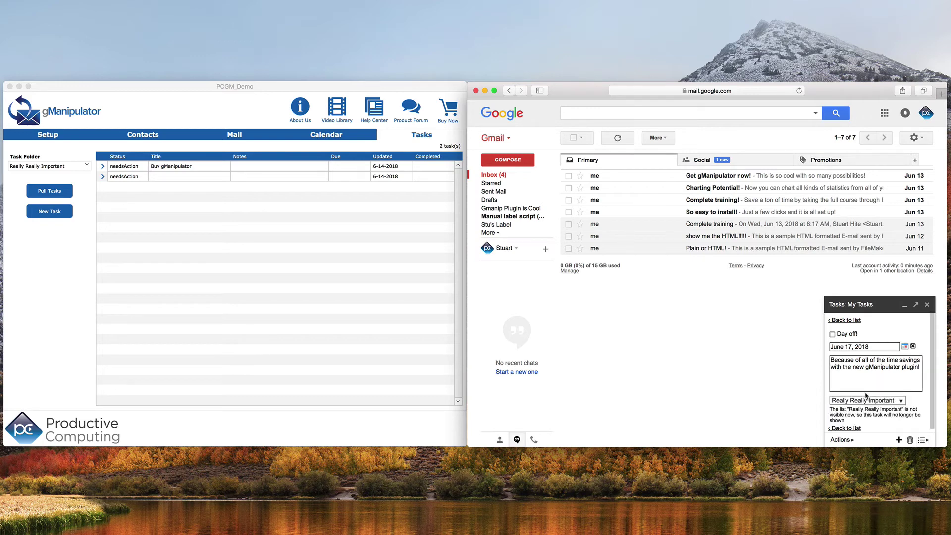
{"action": "left_click", "coordinate": [851, 321]}
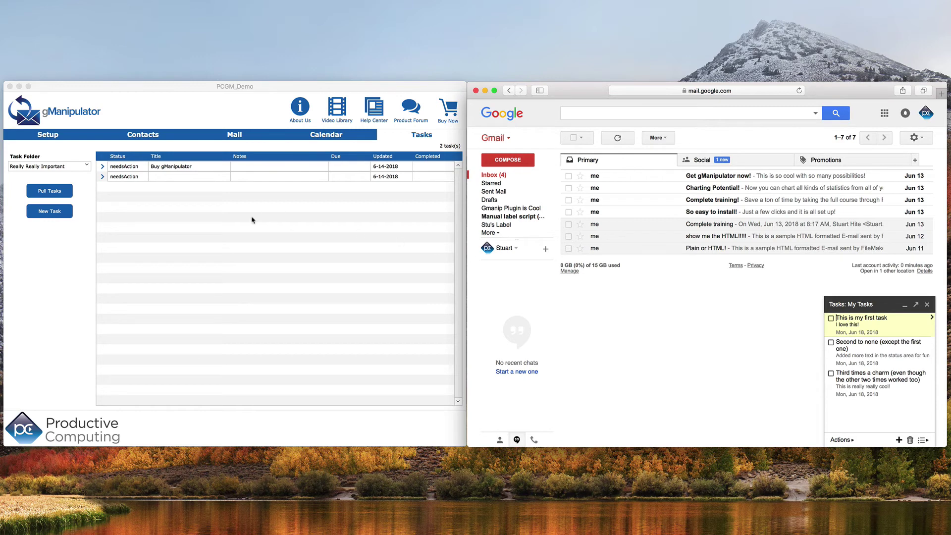
Pull tasks in gManipulator so Really Really Important lists Day off! due 6-17-2018
{"action": "left_click", "coordinate": [62, 193]}
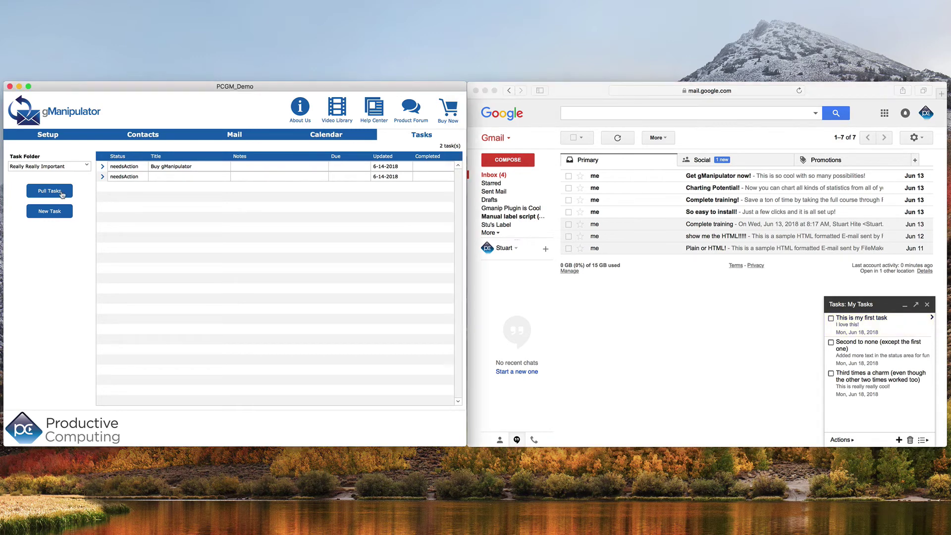
{"action": "left_click", "coordinate": [58, 194]}
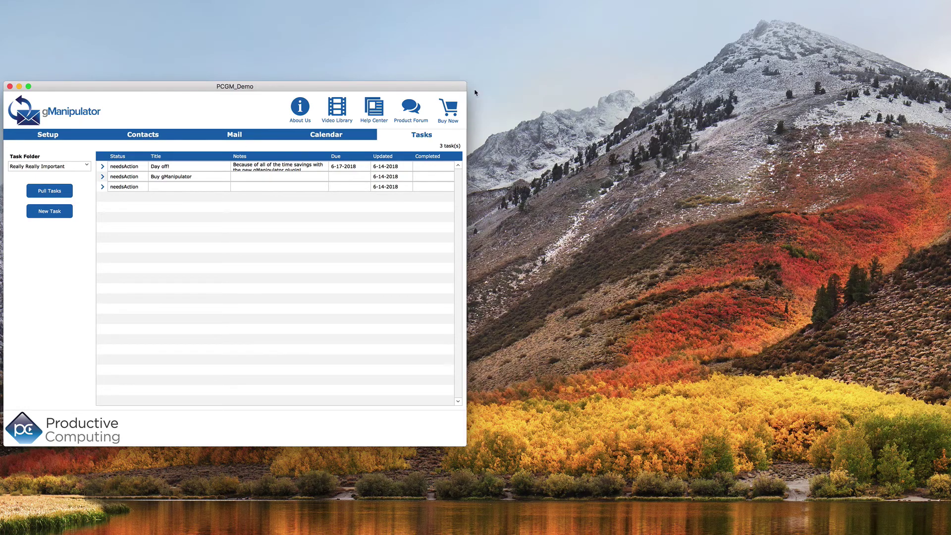
Create a new task titled 'Imagine' with notes 'All the possibilities! Time savings! new Clients'
{"action": "left_click", "coordinate": [58, 212]}
{"action": "triple_click", "coordinate": [446, 239]}
{"action": "type", "text": "Imagine"}
{"action": "triple_click", "coordinate": [437, 251]}
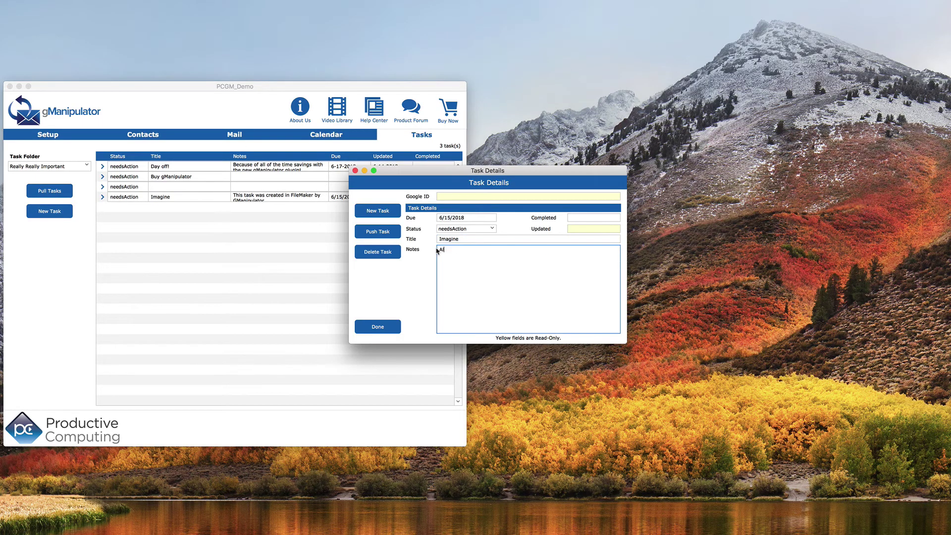
{"action": "type", "text": "All the possibilities! Time savings! new Clients, endless!"}
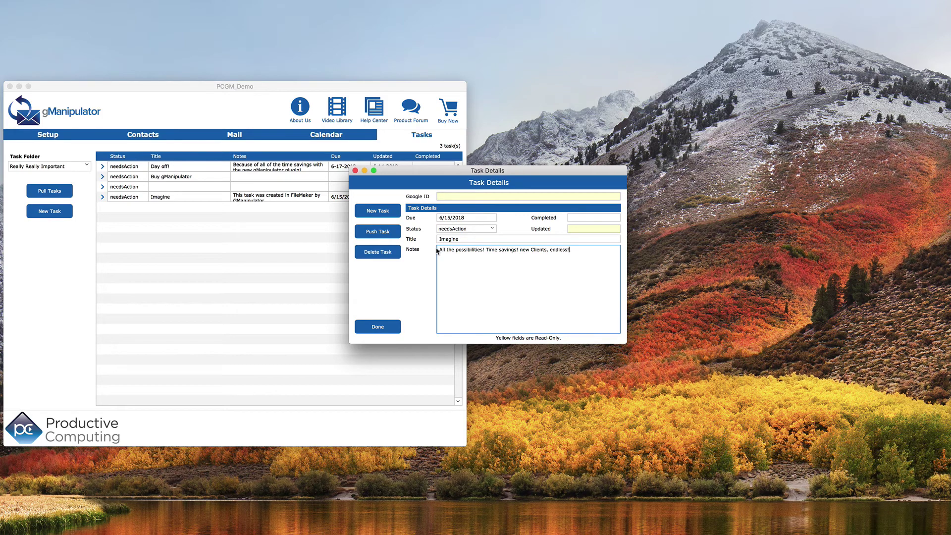
Push only the current Imagine task to Google and close the Task Details window
{"action": "left_click", "coordinate": [389, 231]}
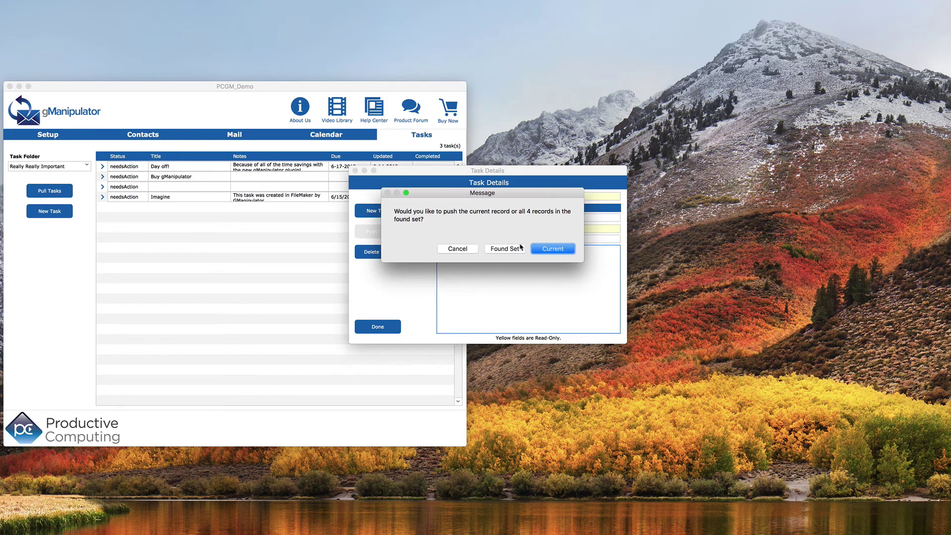
{"action": "left_click", "coordinate": [544, 250]}
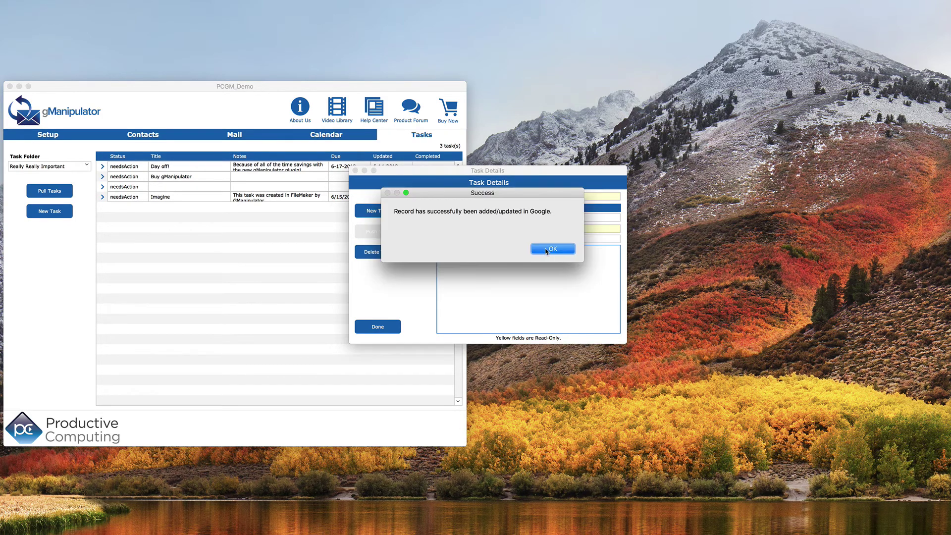
{"action": "left_click", "coordinate": [540, 251]}
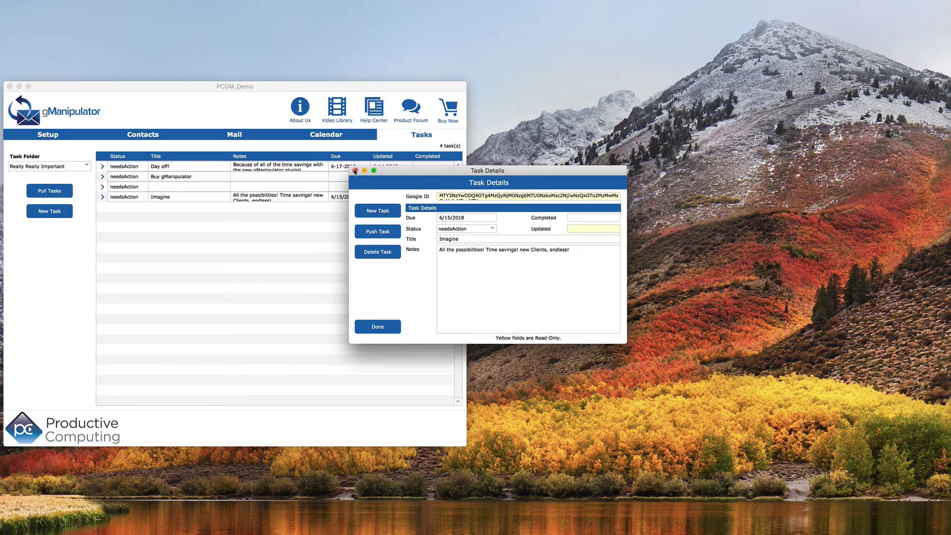
{"action": "left_click", "coordinate": [355, 171]}
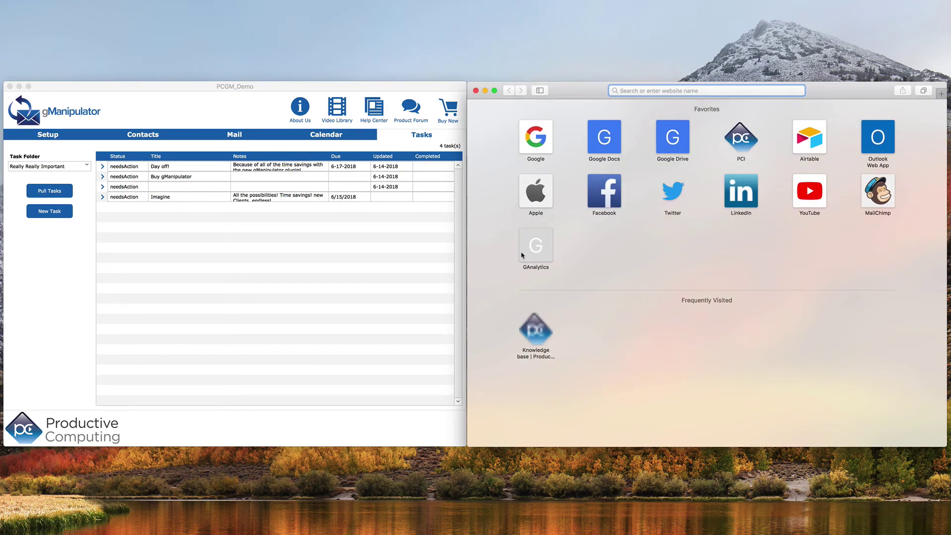
Open Gmail from Google and show the Really Really Important task list with Imagine due Jun 15
{"action": "left_click", "coordinate": [527, 139]}
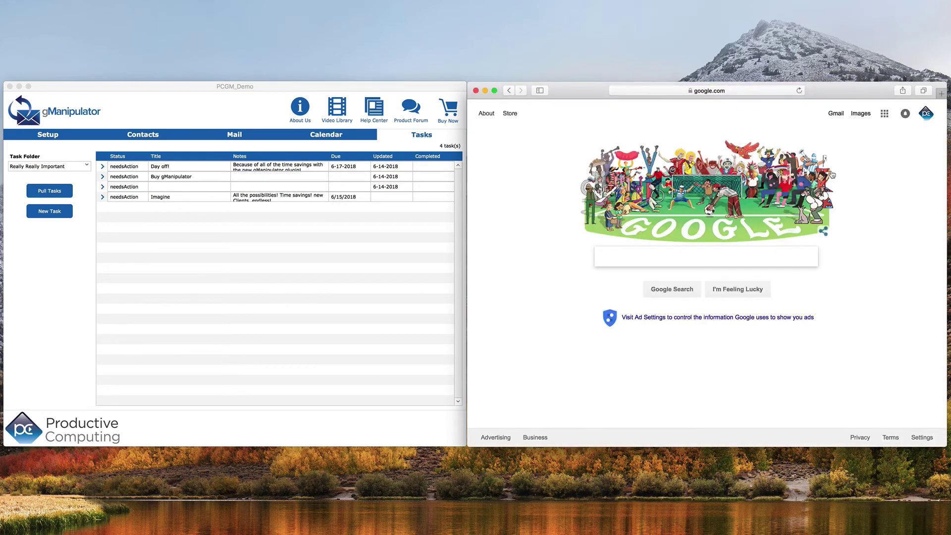
{"action": "left_click", "coordinate": [837, 114]}
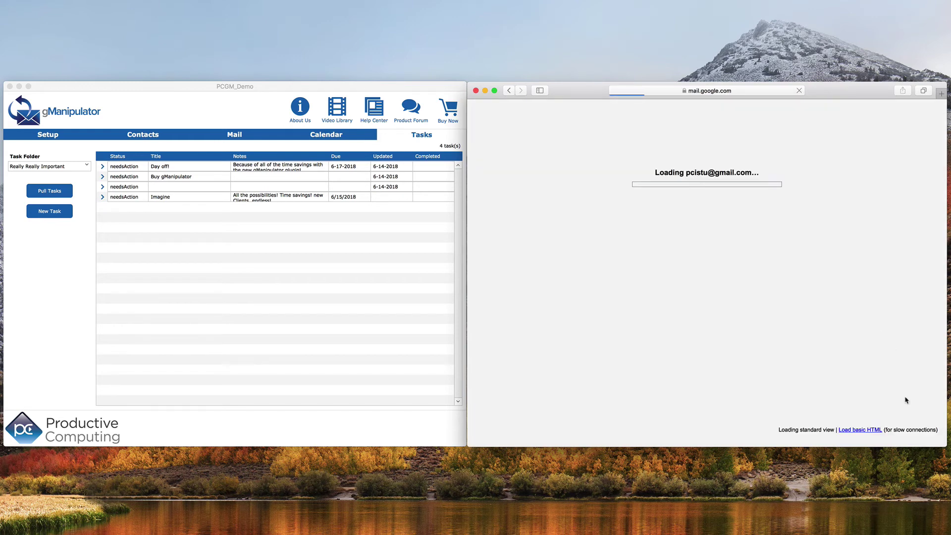
{"action": "left_click", "coordinate": [905, 440]}
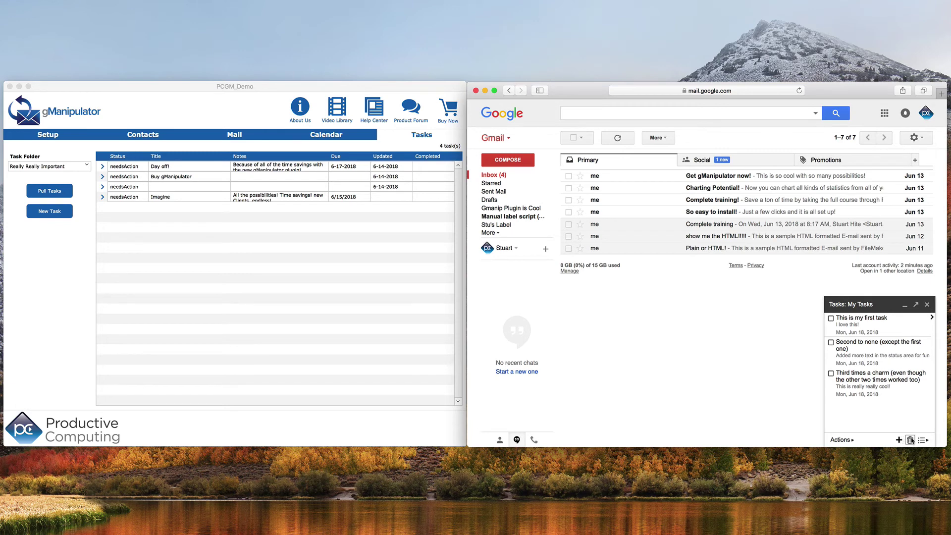
{"action": "left_click", "coordinate": [922, 440]}
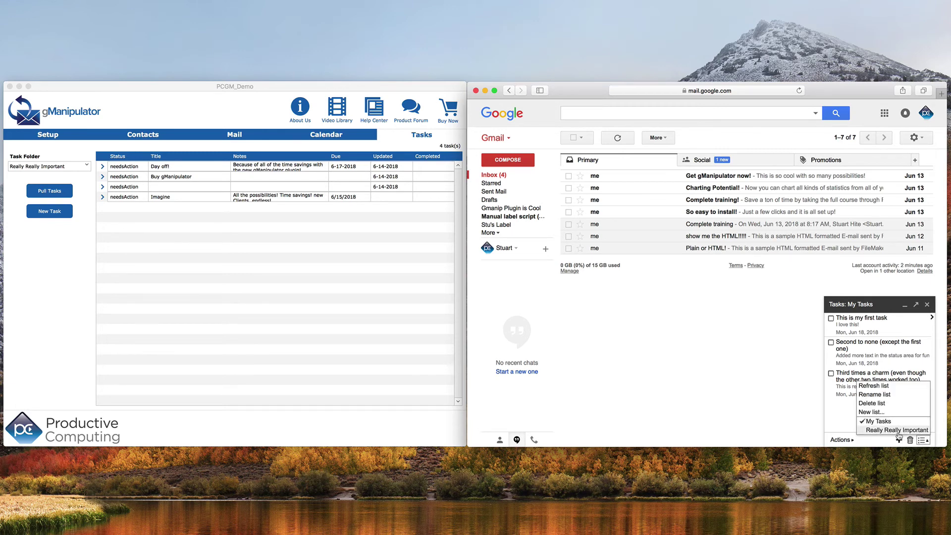
{"action": "left_click", "coordinate": [899, 430]}
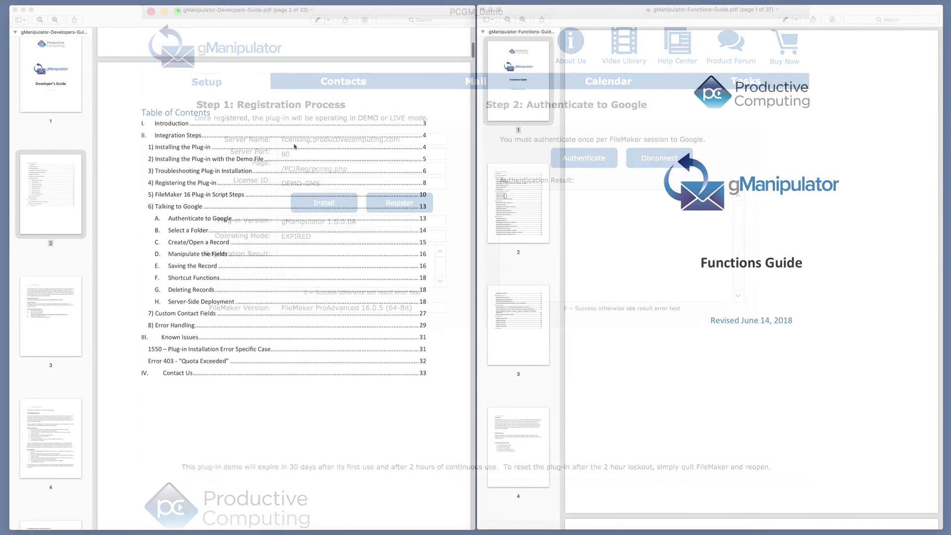
Scroll the Developer's Guide PDF toward the section on installing the plug-in with the Demo File
{"action": "scroll", "coordinate": [294, 146], "scroll_direction": "down", "scroll_amount": 20}
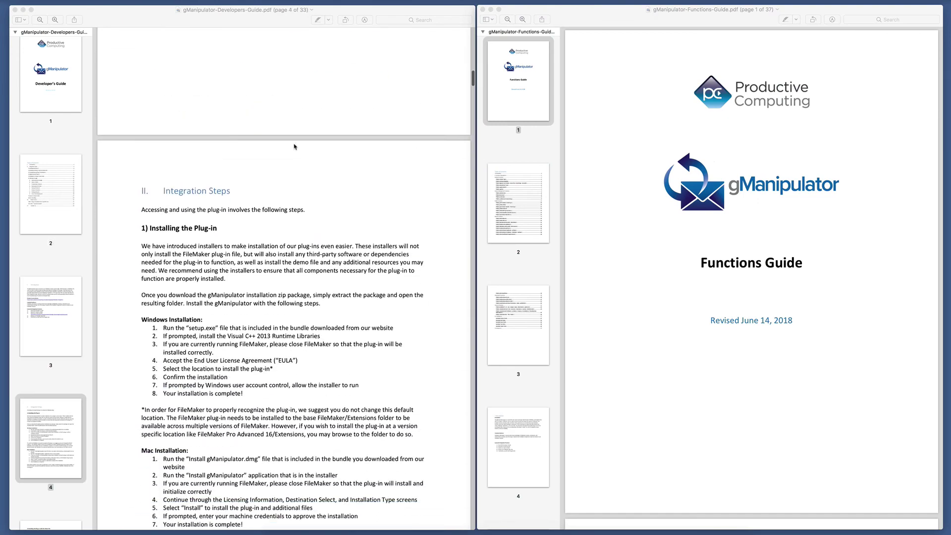
{"action": "scroll", "coordinate": [294, 146], "scroll_direction": "down", "scroll_amount": 4}
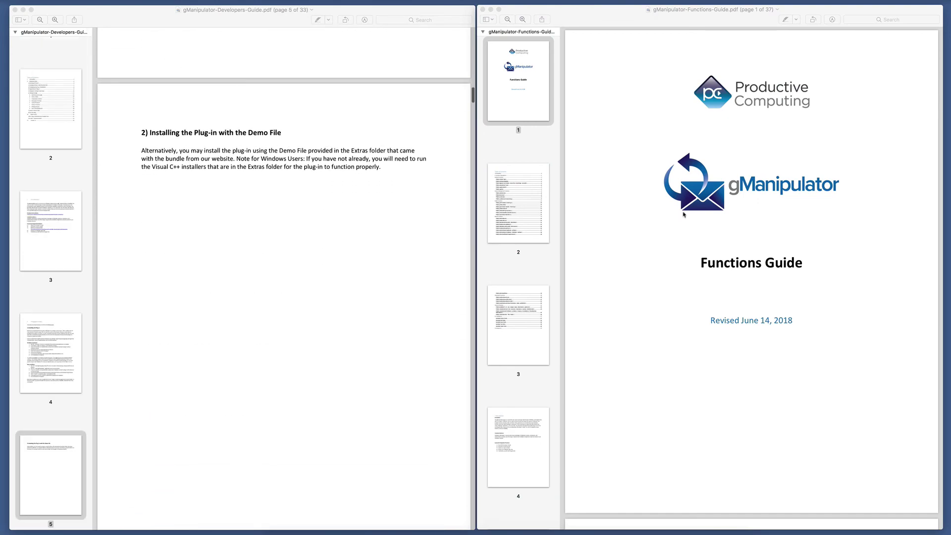
{"action": "scroll", "coordinate": [705, 218], "scroll_direction": "down", "scroll_amount": 20}
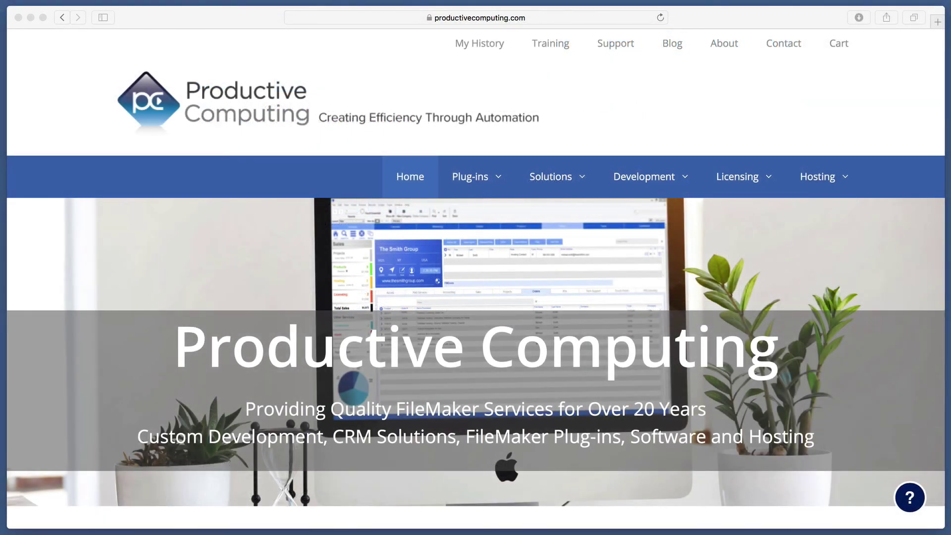
Go to the Productive Computing University training site and scroll to its Available Courses
{"action": "left_click", "coordinate": [552, 47]}
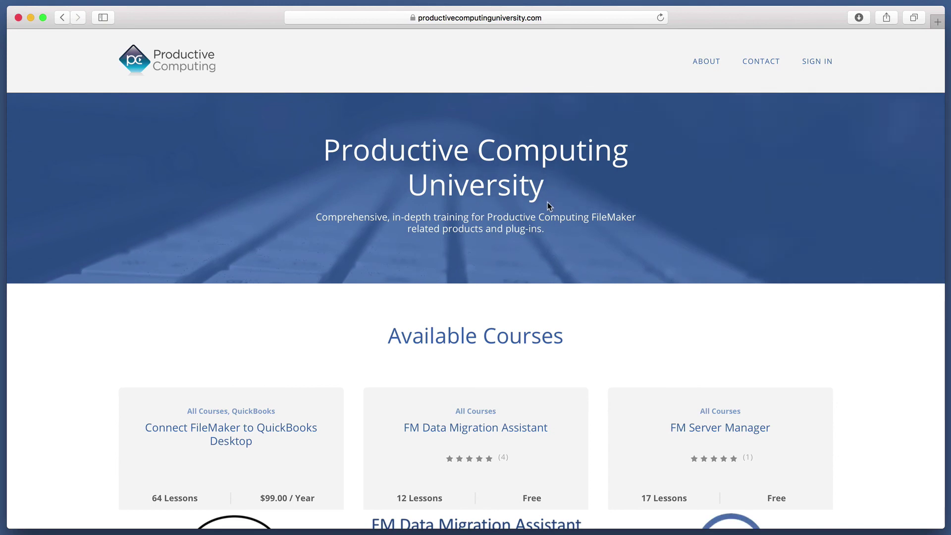
{"action": "scroll", "coordinate": [543, 260], "scroll_direction": "down", "scroll_amount": 3}
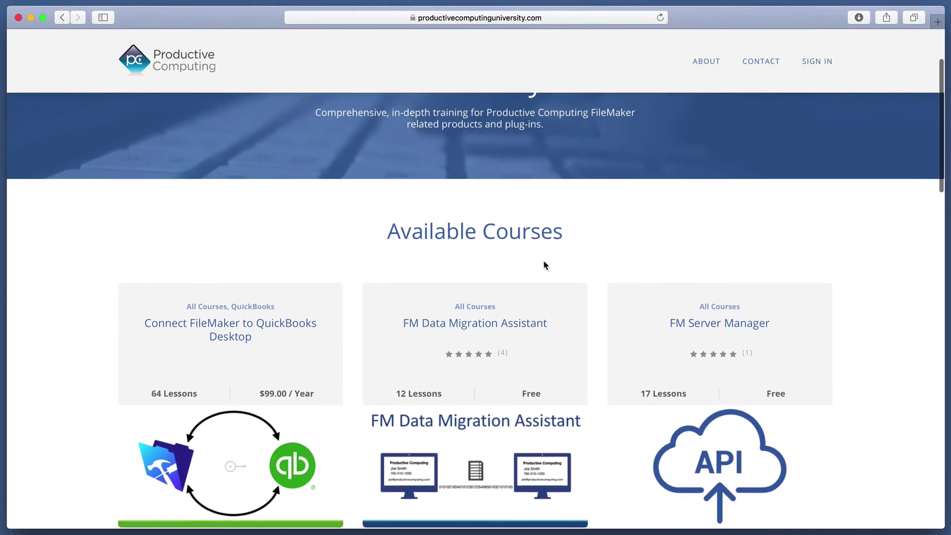
{"action": "scroll", "coordinate": [544, 263], "scroll_direction": "down", "scroll_amount": 2}
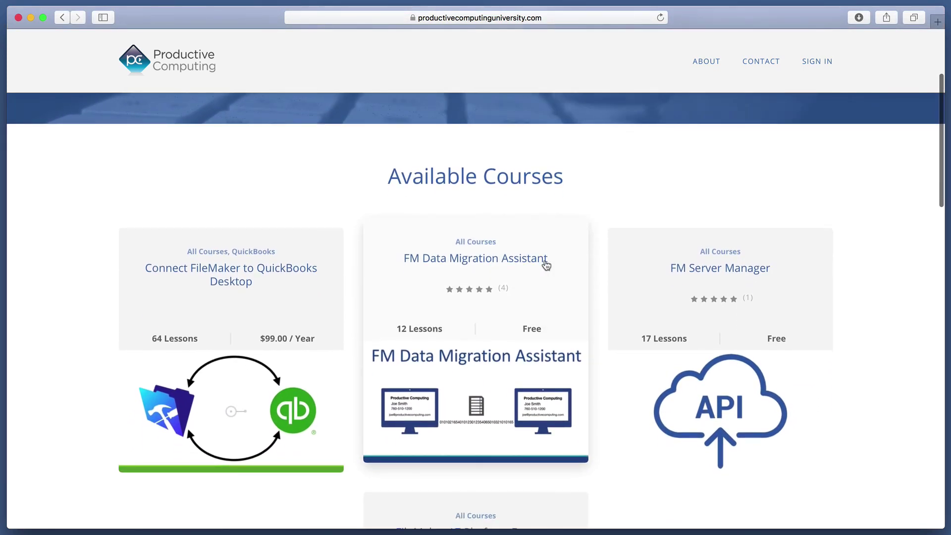